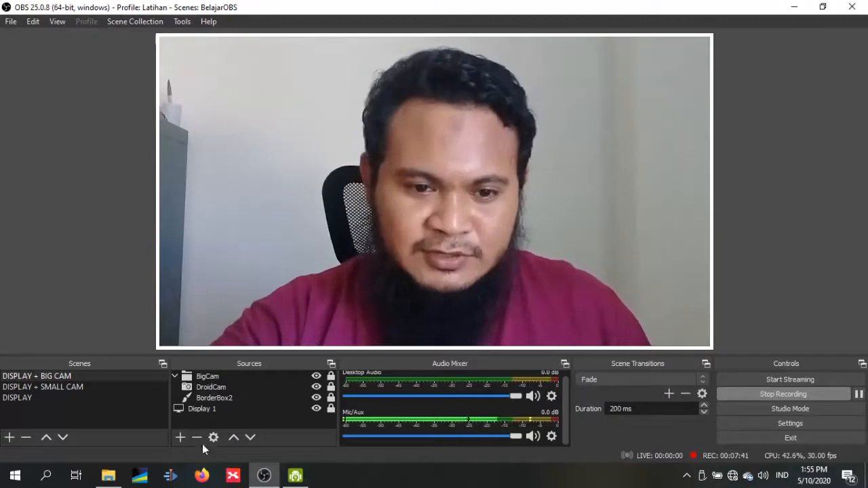
Switch to File Explorer and open the Pola Noise video from the Videos folder in VLC.
left_click(108, 477)
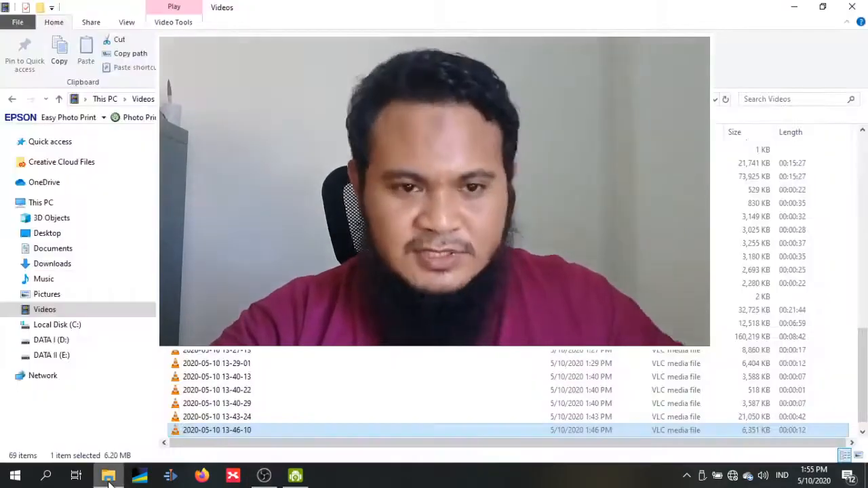
scroll(434, 393, "up", 10)
scroll(434, 393, "up", 5)
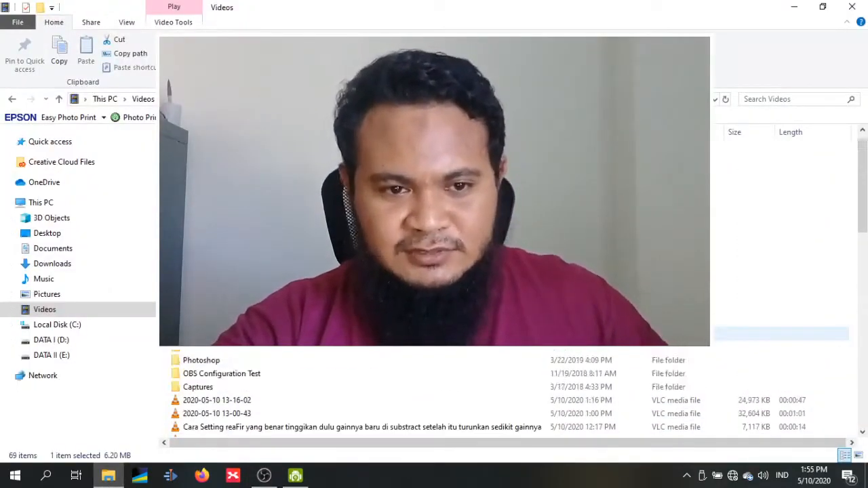
scroll(434, 393, "down", 5)
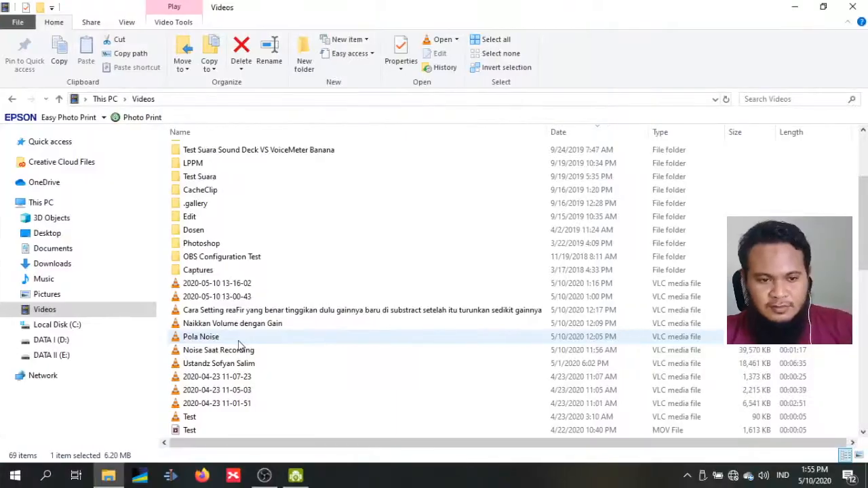
left_click(239, 341)
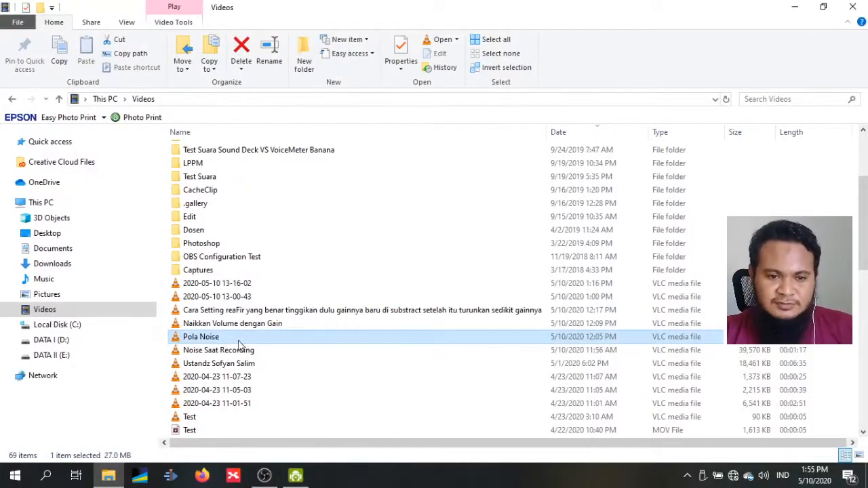
double_click(239, 339)
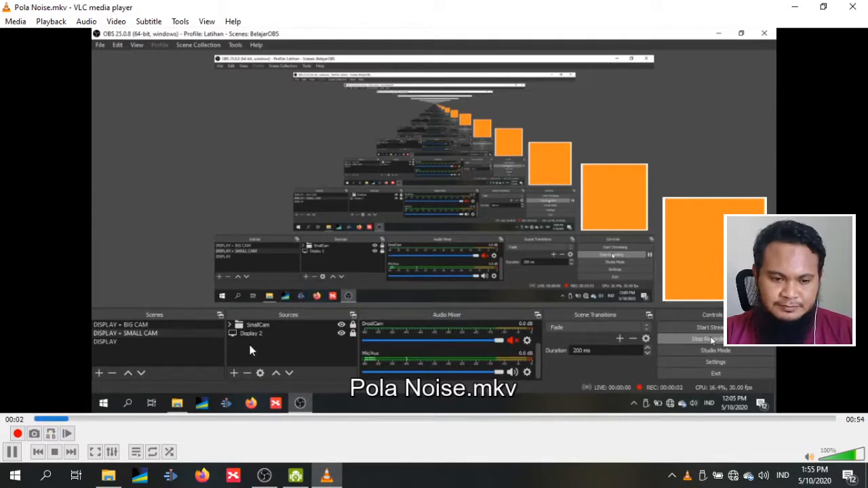
Play the Pola Noise recording with the player volume raised to 200% and the system volume at maximum, pausing and resuming it once.
scroll(66, 390, "up", 5)
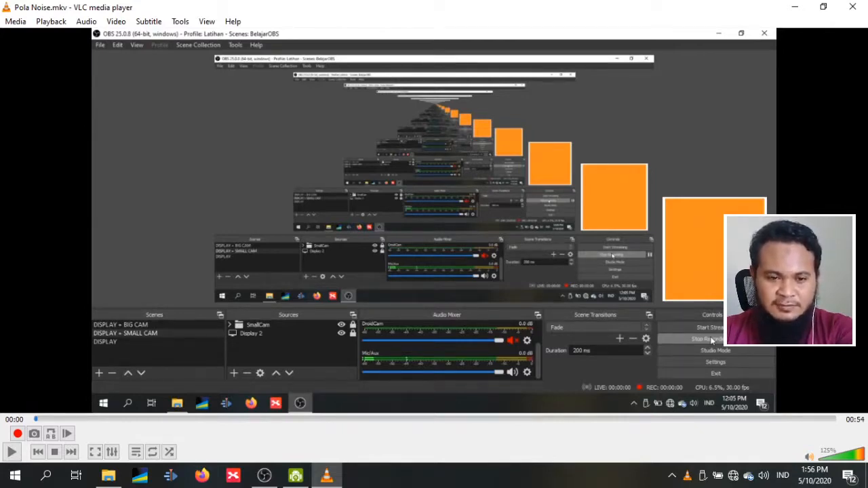
key("space")
scroll(112, 360, "up", 1)
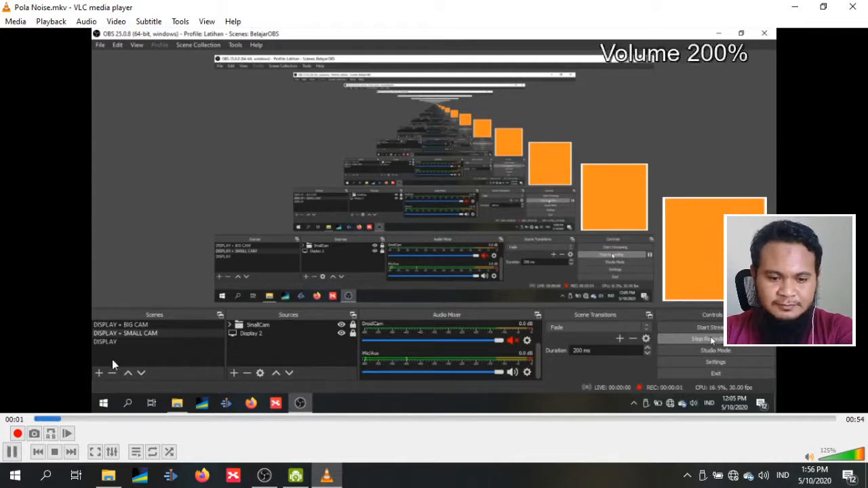
key("XF86AudioRaiseVolume")
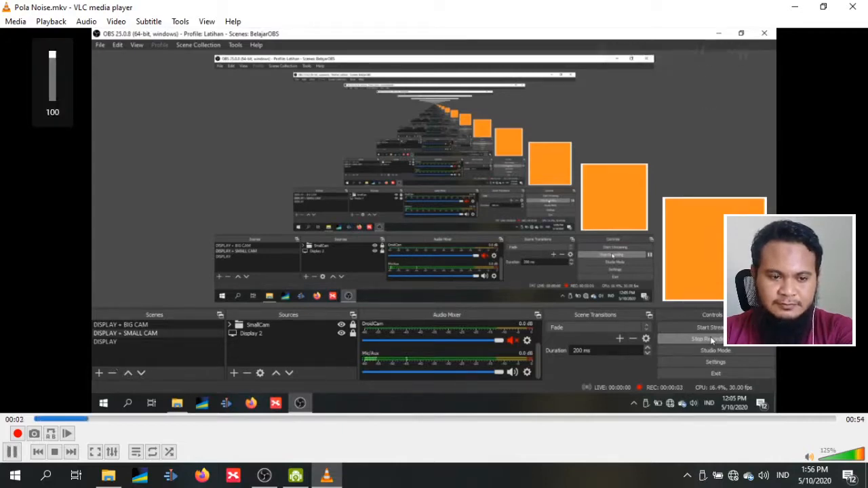
scroll(112, 364, "up", 1)
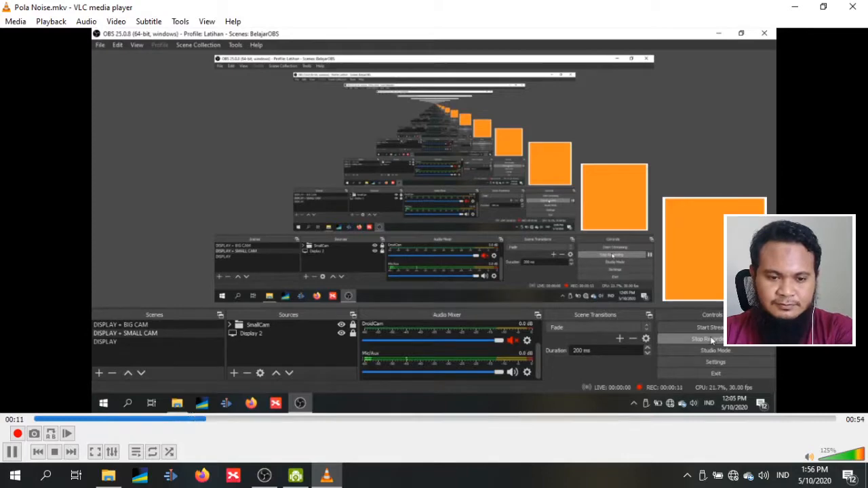
key("space")
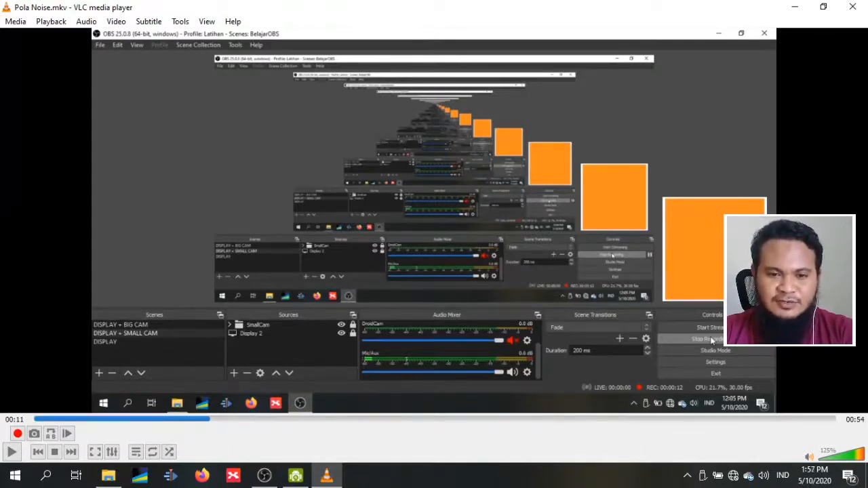
key("space")
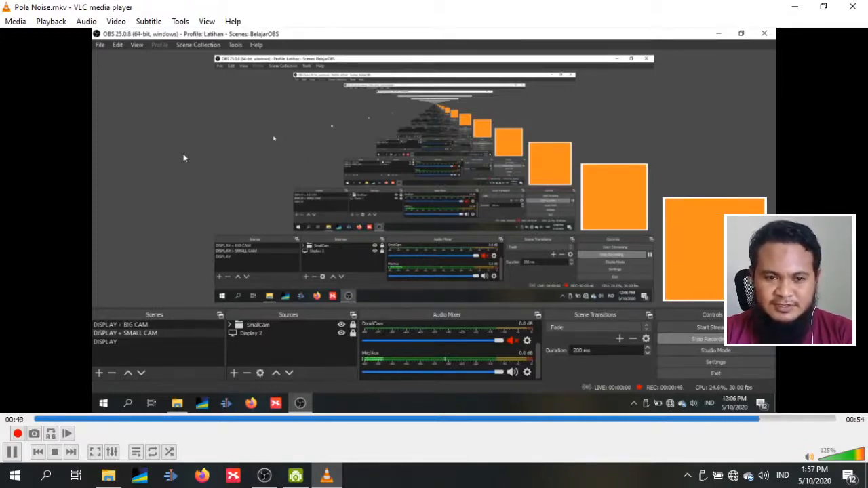
scroll(183, 157, "up", 2)
key("XF86AudioRaiseVolume")
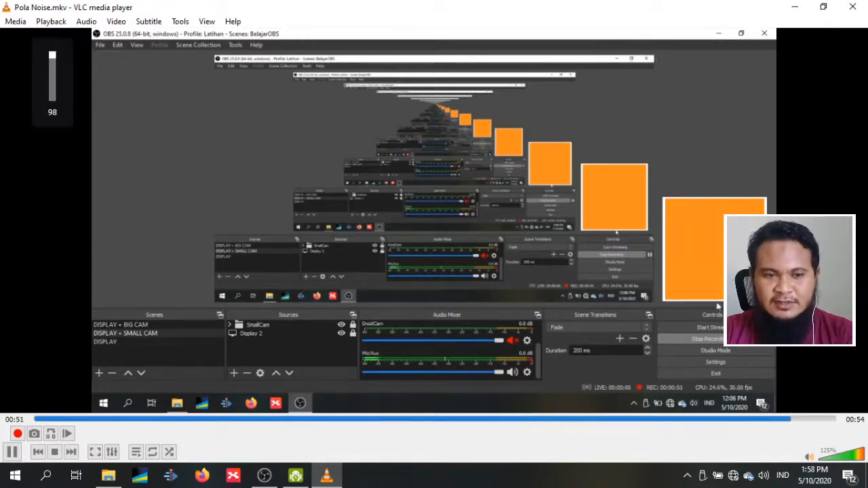
Lower the system volume to 58.
key("XF86AudioLowerVolume")
key("XF86AudioLowerVolume")
key("XF86AudioLowerVolume")
key("XF86AudioLowerVolume")
key("XF86AudioLowerVolume")
key("XF86AudioLowerVolume")
key("XF86AudioLowerVolume")
key("XF86AudioLowerVolume")
key("XF86AudioLowerVolume")
key("XF86AudioLowerVolume")
key("XF86AudioLowerVolume")
key("XF86AudioLowerVolume")
key("XF86AudioLowerVolume")
key("XF86AudioLowerVolume")
key("XF86AudioLowerVolume")
key("XF86AudioLowerVolume")
key("XF86AudioLowerVolume")
key("XF86AudioLowerVolume")
key("XF86AudioLowerVolume")
key("XF86AudioLowerVolume")
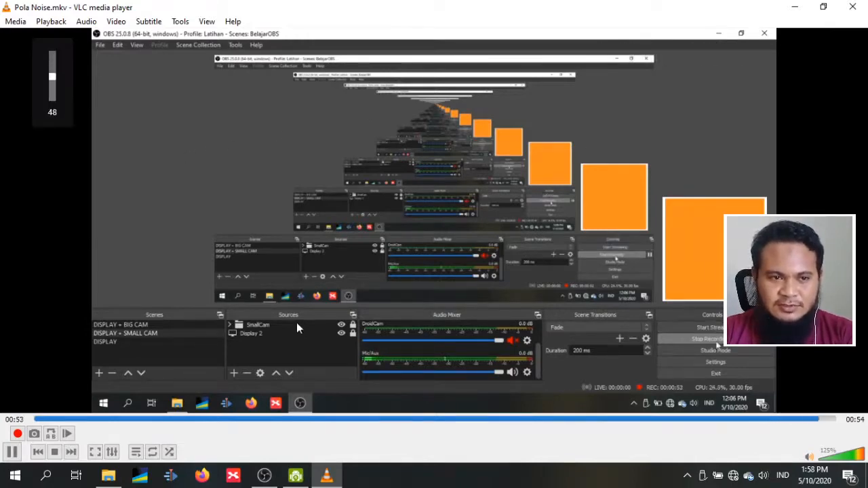
key("XF86AudioRaiseVolume")
key("XF86AudioRaiseVolume")
key("XF86AudioRaiseVolume")
key("XF86AudioRaiseVolume")
key("XF86AudioRaiseVolume")
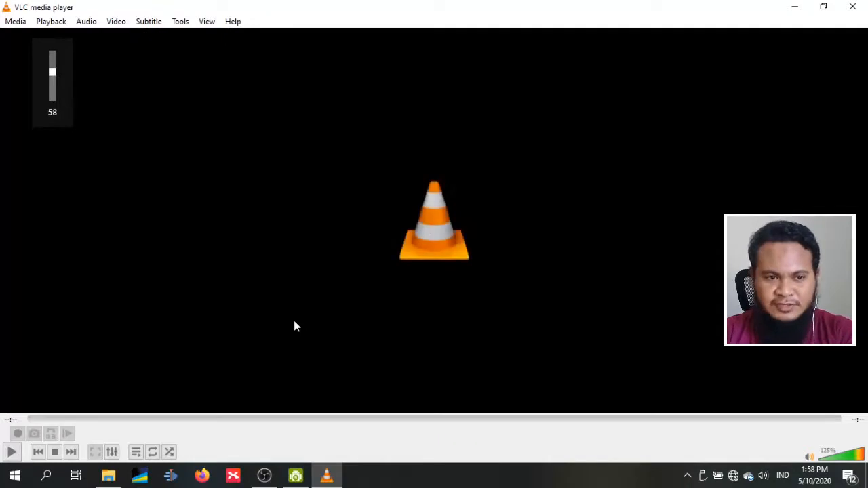
Switch to OBS and open the filters of the Mic/Aux audio source, moving the filter window fully into view.
left_click(265, 475)
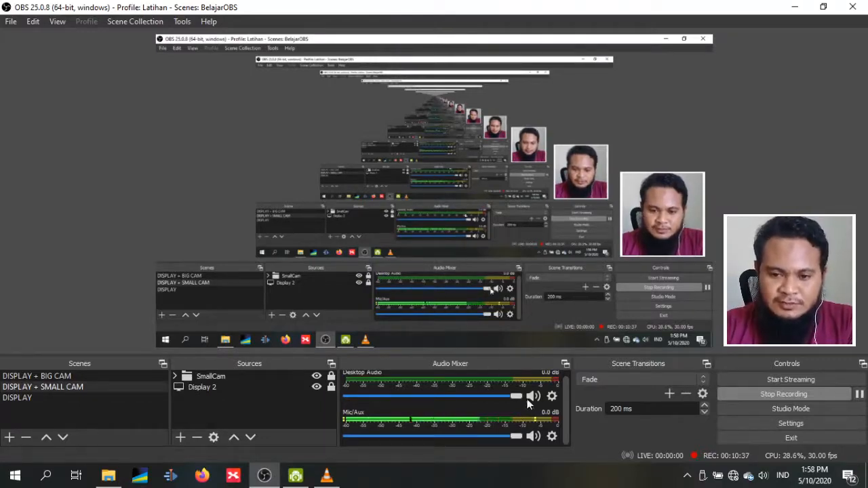
left_click(552, 436)
left_click(575, 404)
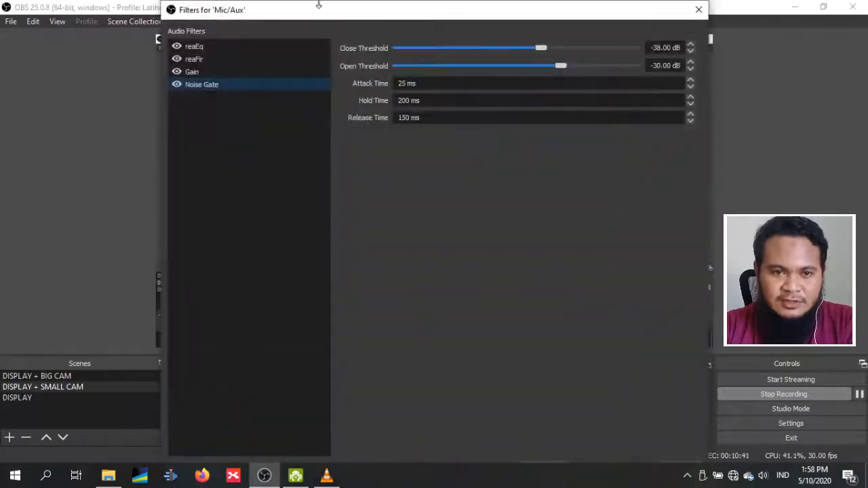
left_click_drag(318, 5, 315, 57)
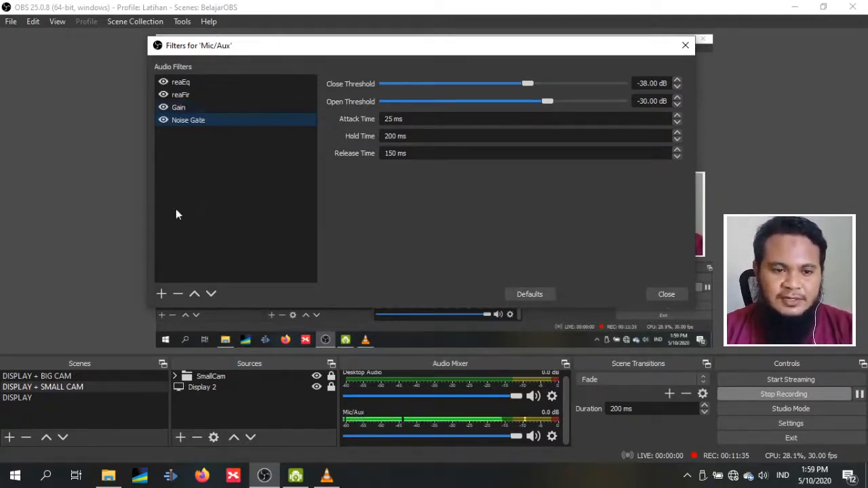
Remove the Noise Gate, Gain, reaFir and reaEq filters from Mic/Aux and close the filter window.
left_click(178, 293)
left_click(455, 196)
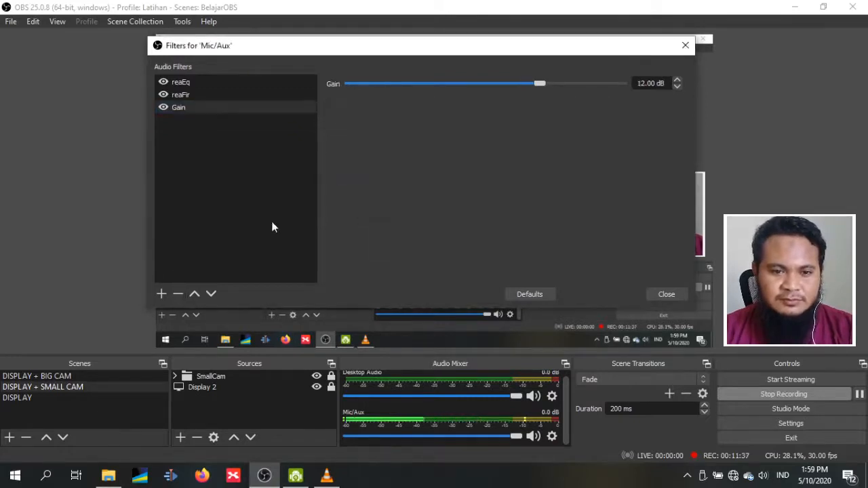
left_click(178, 294)
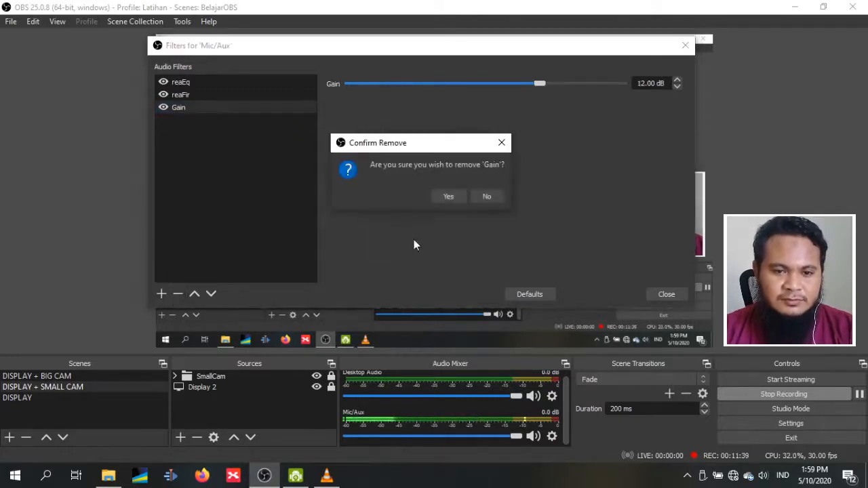
left_click(442, 198)
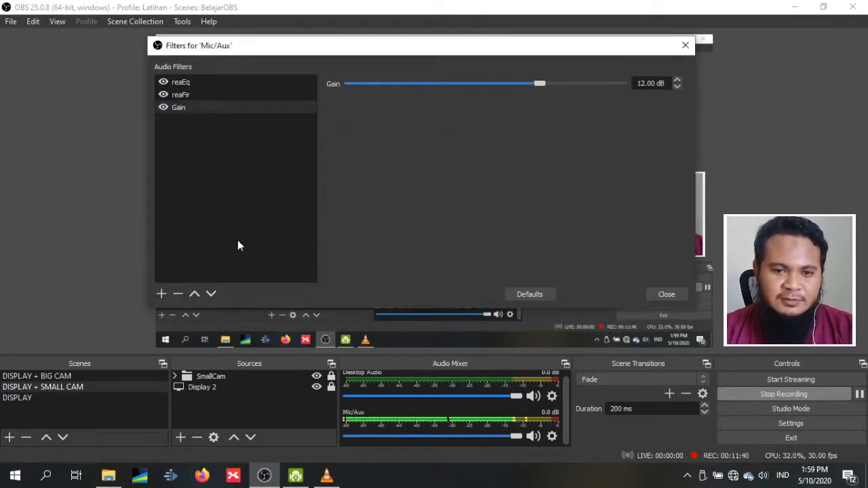
left_click(179, 296)
left_click(435, 200)
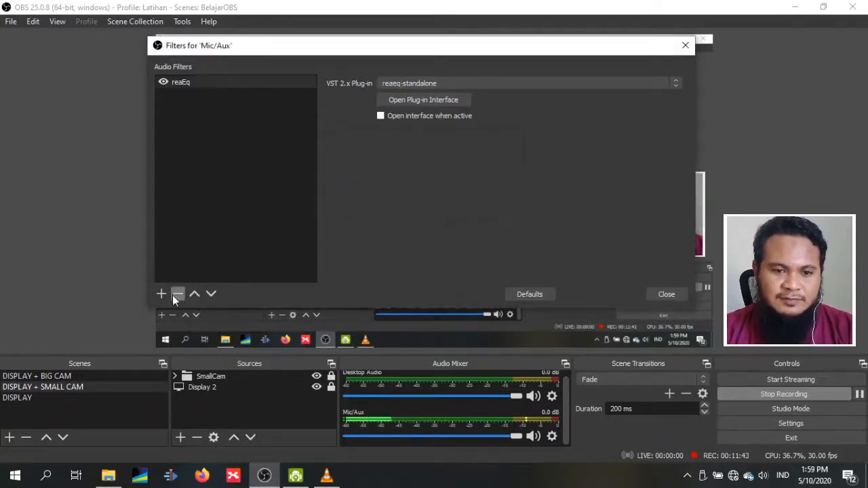
left_click(175, 296)
left_click(460, 197)
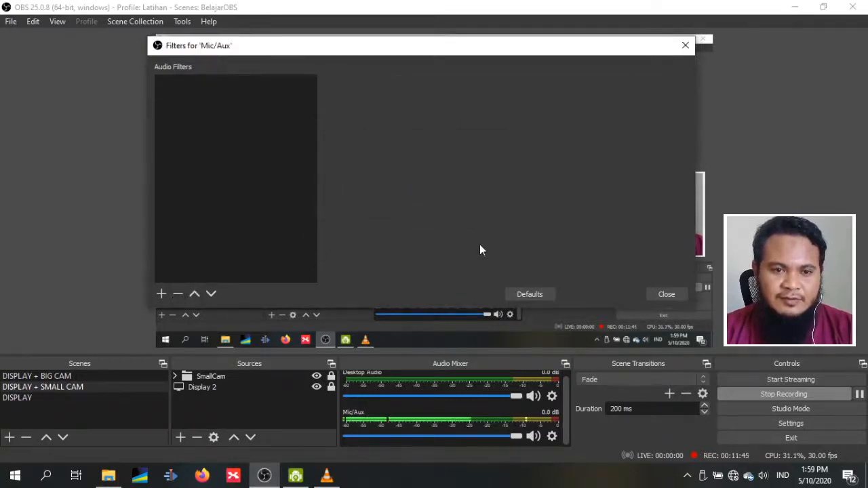
left_click(656, 293)
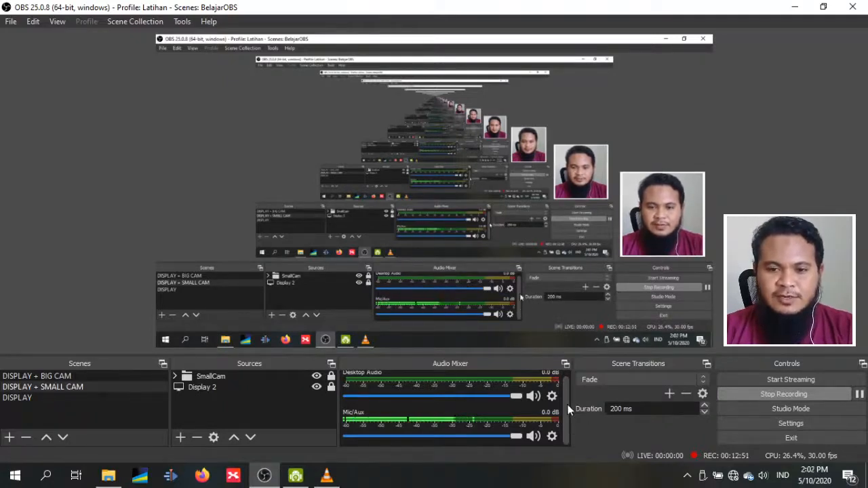
Reopen the Mic/Aux filters and add a VST 2.x Plug-in filter named reaFir.
left_click(551, 436)
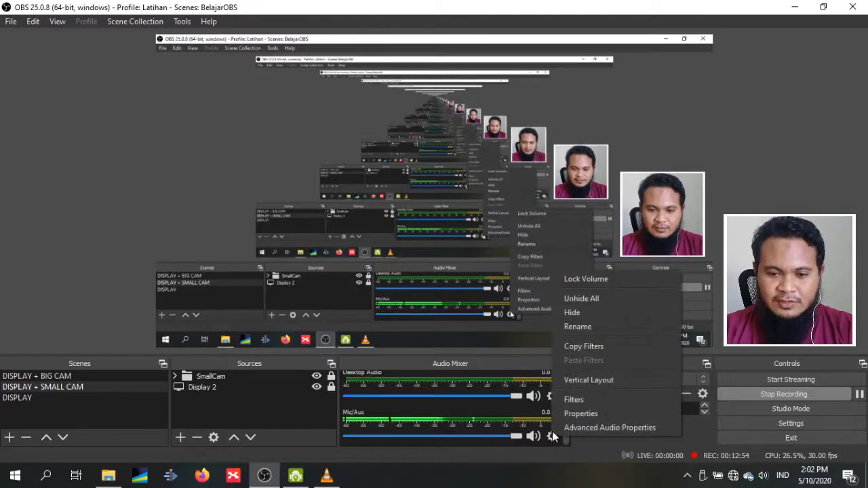
left_click(570, 400)
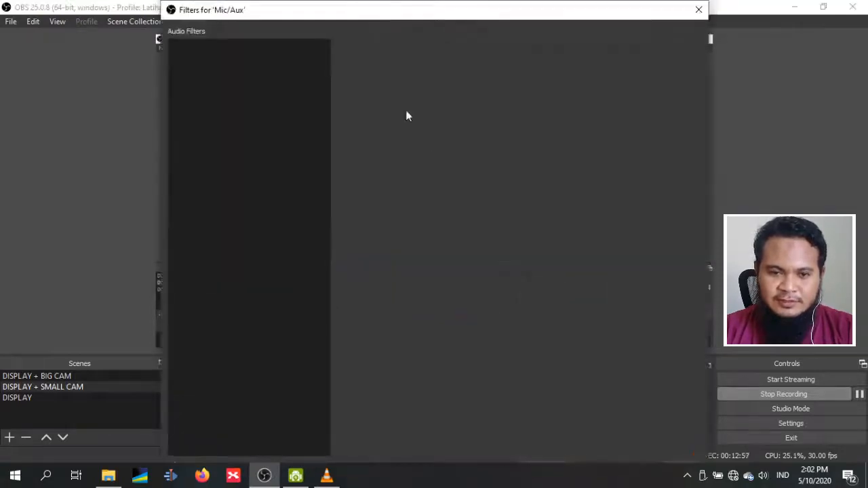
mouse_move(377, 4)
left_mouse_down()
mouse_move(380, 167)
mouse_move(355, 120)
mouse_move(339, 47)
mouse_move(359, 29)
mouse_move(359, 39)
left_mouse_up()
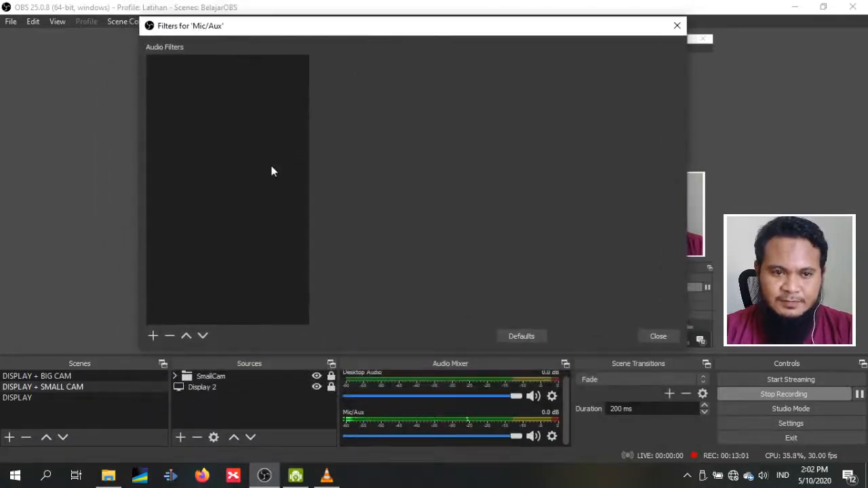
left_click(156, 337)
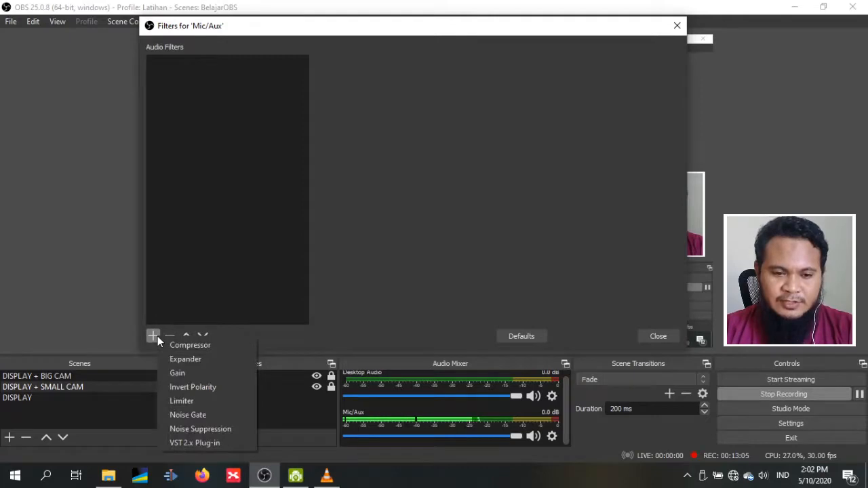
left_click(197, 443)
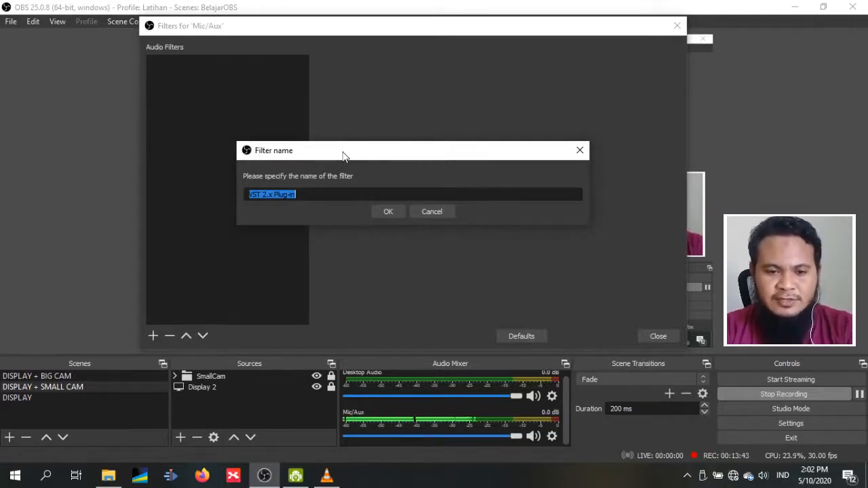
type("re")
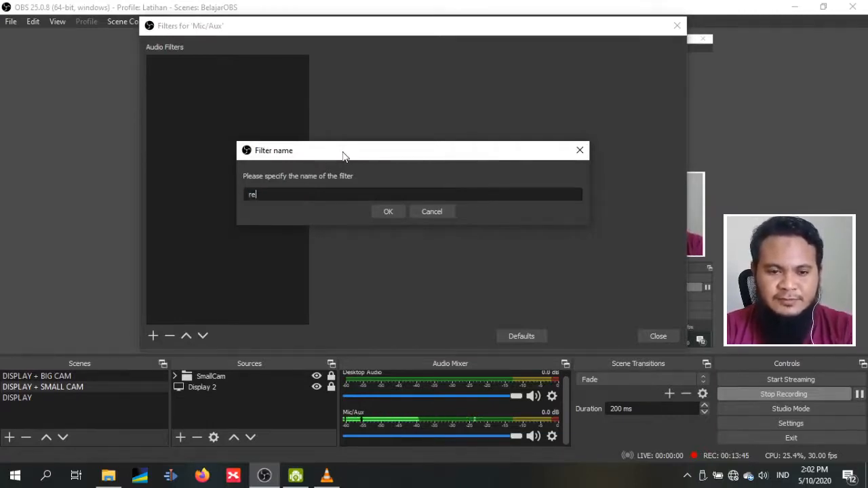
type("aFir")
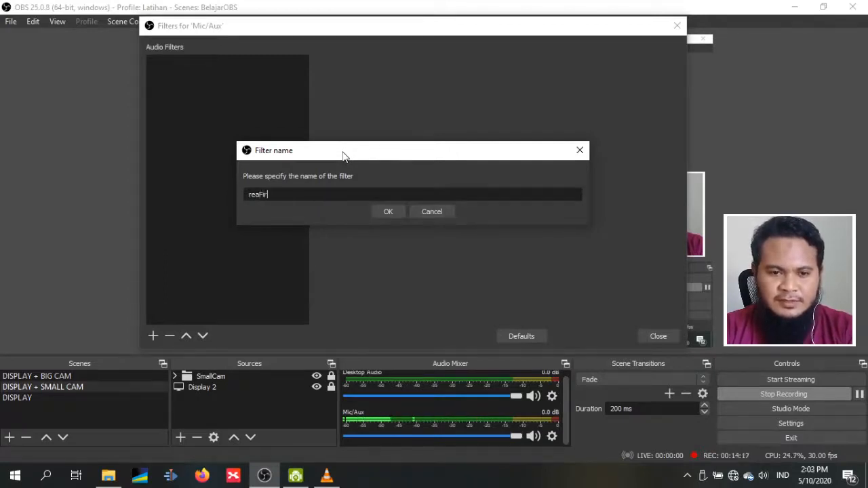
key("Return")
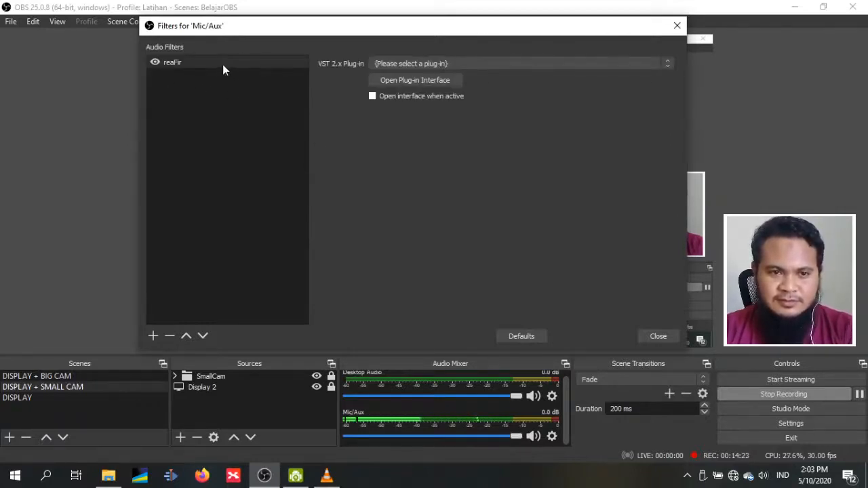
Assign the reafir_standalone plug-in to the reaFir filter and open its plug-in interface.
left_click(476, 69)
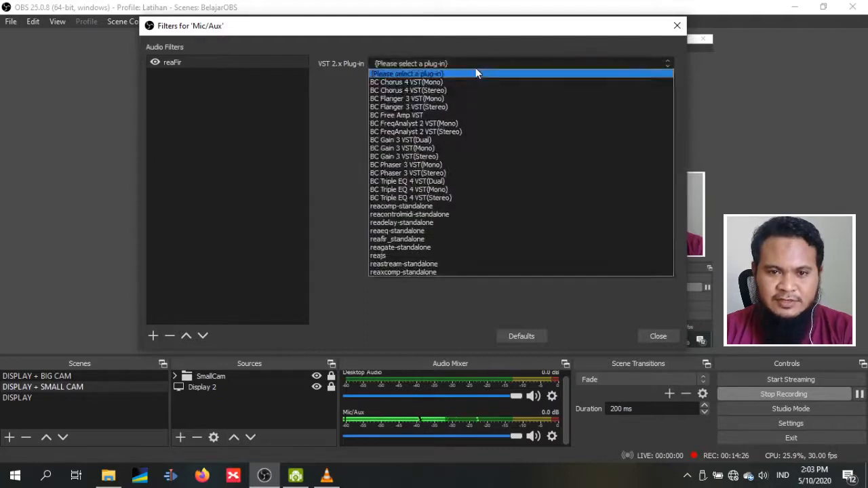
left_click(411, 239)
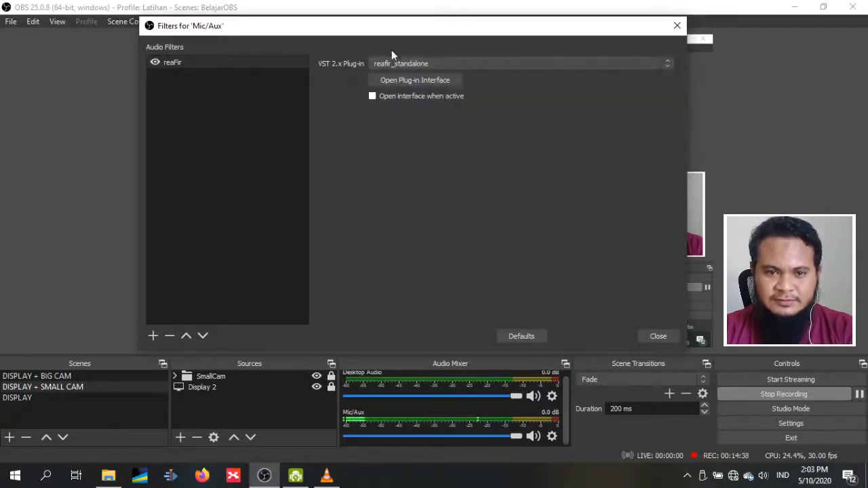
left_click(423, 83)
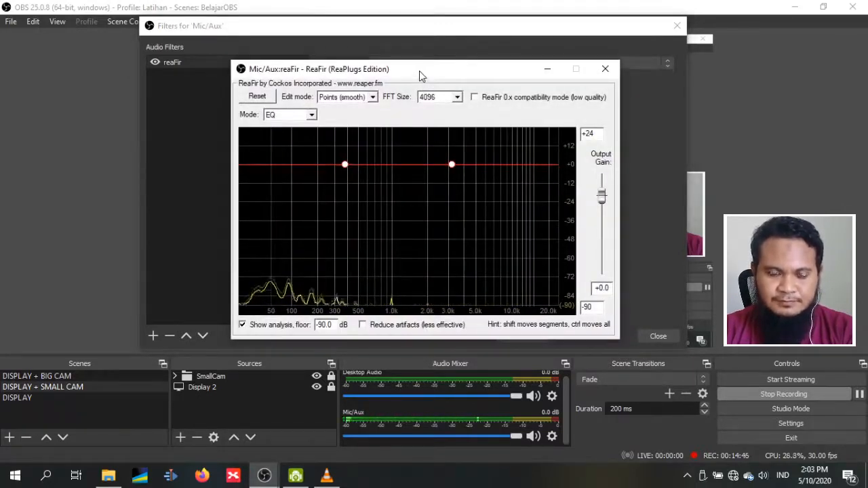
mouse_move(419, 71)
left_mouse_down()
mouse_move(434, 58)
mouse_move(414, 71)
left_mouse_up()
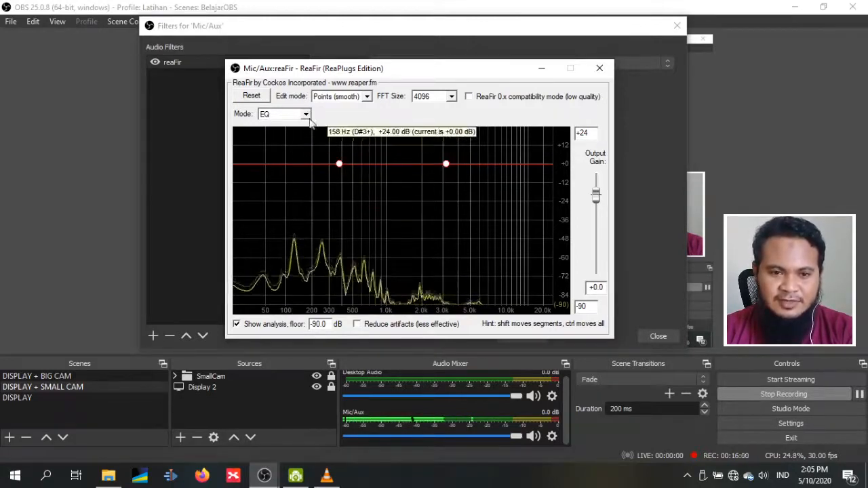
Set the ReaFir mode to Subtract, automatically build a noise profile during silence, stop building it and close the plug-in interface.
left_click(306, 114)
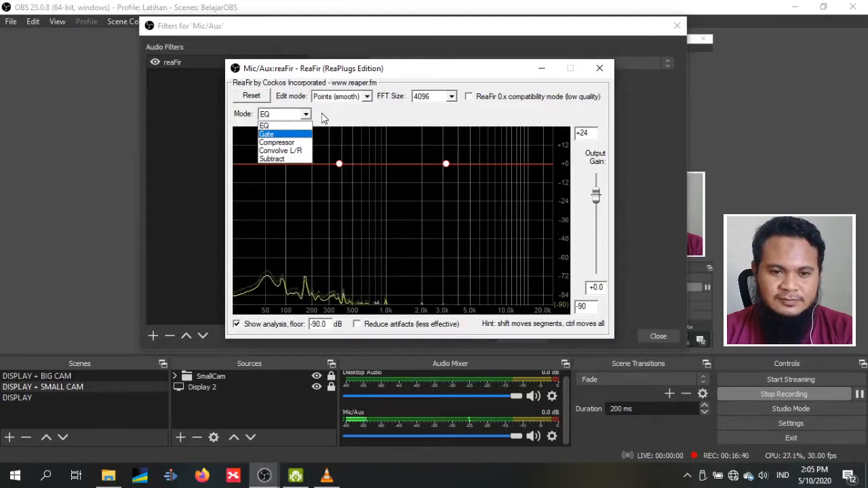
left_click(276, 159)
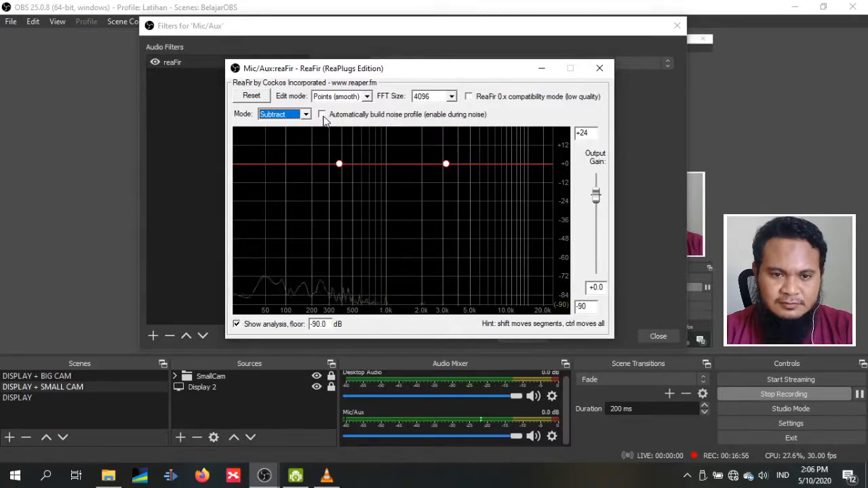
left_click(323, 115)
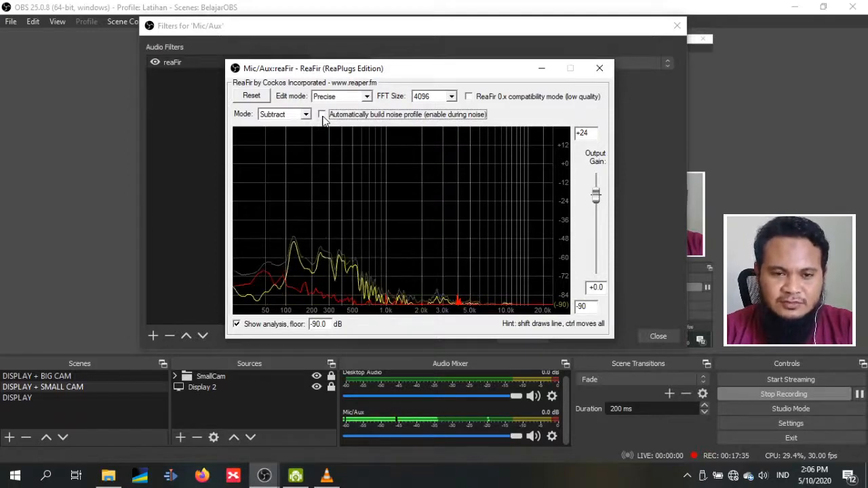
left_click(599, 68)
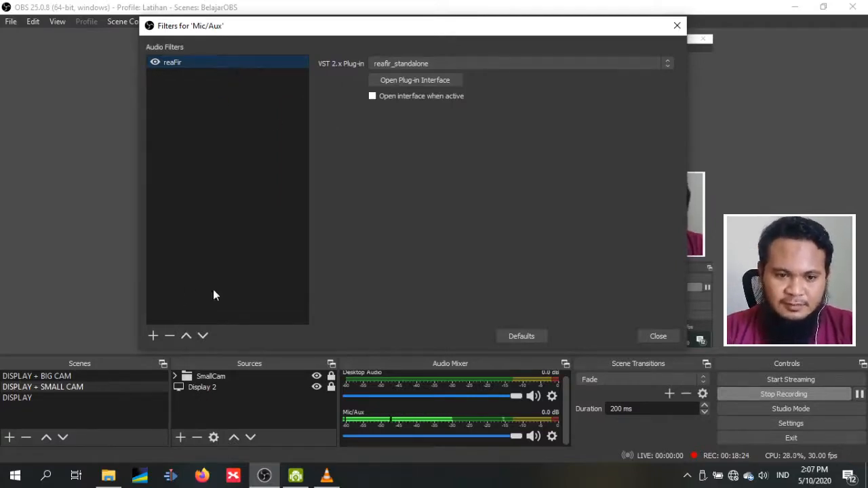
Reopen the reaFir plug-in interface, return its mode to EQ, reset the curve and close the interface.
left_click(414, 64)
left_click(414, 64)
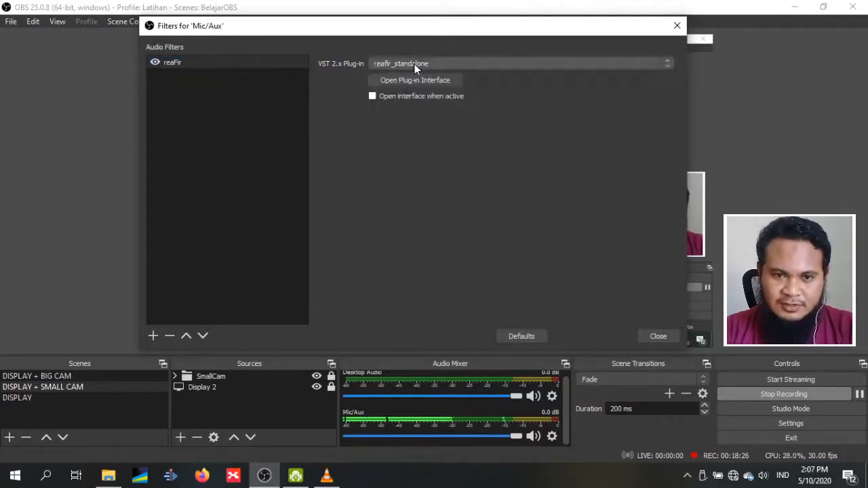
left_click(412, 61)
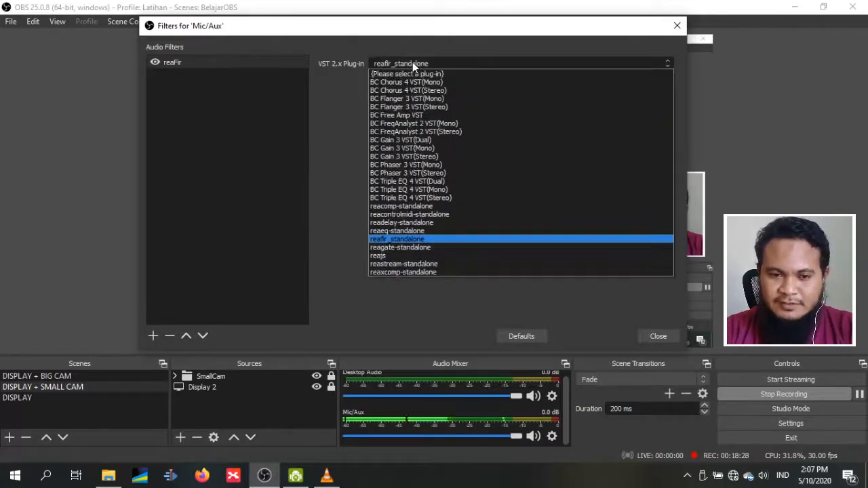
left_click(410, 64)
left_click(390, 80)
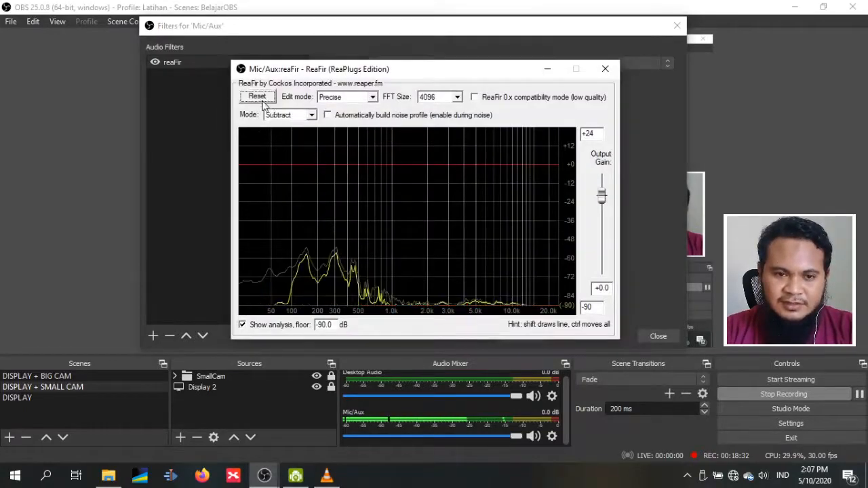
left_click(292, 115)
left_click(285, 124)
left_click(257, 96)
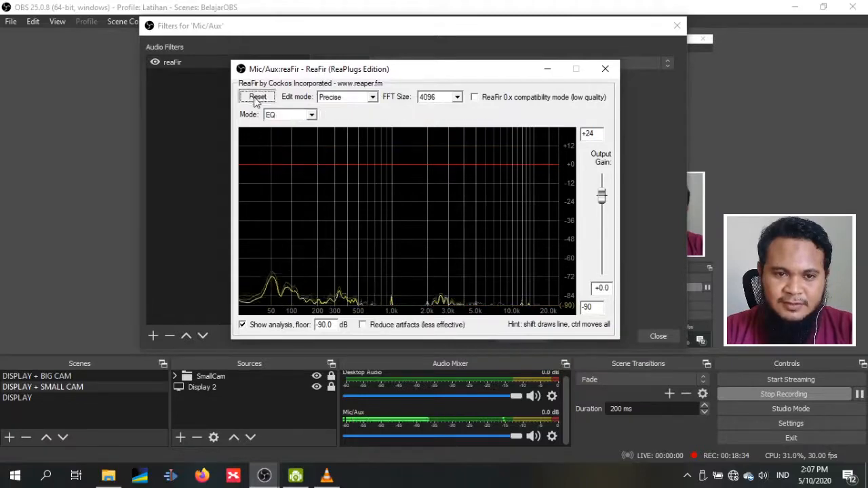
left_click_drag(366, 70, 433, 70)
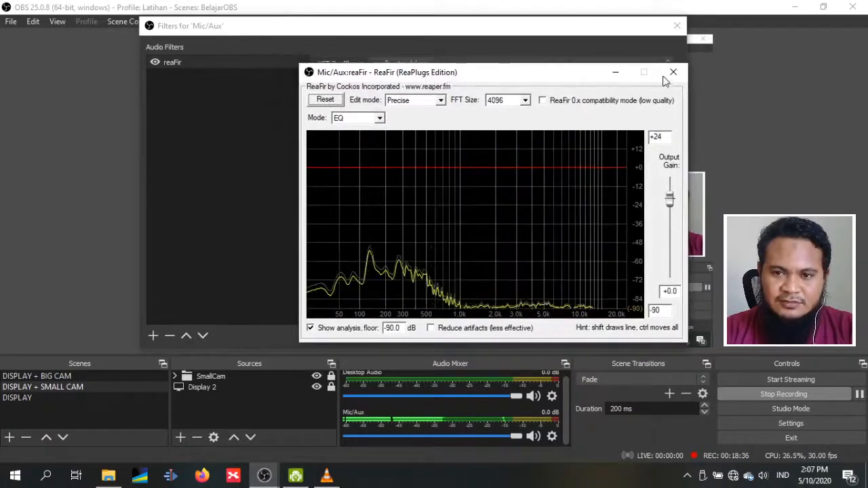
left_click(671, 68)
Add a Gain filter with its default name to Mic/Aux and move the filter window lower on the screen.
left_click(153, 336)
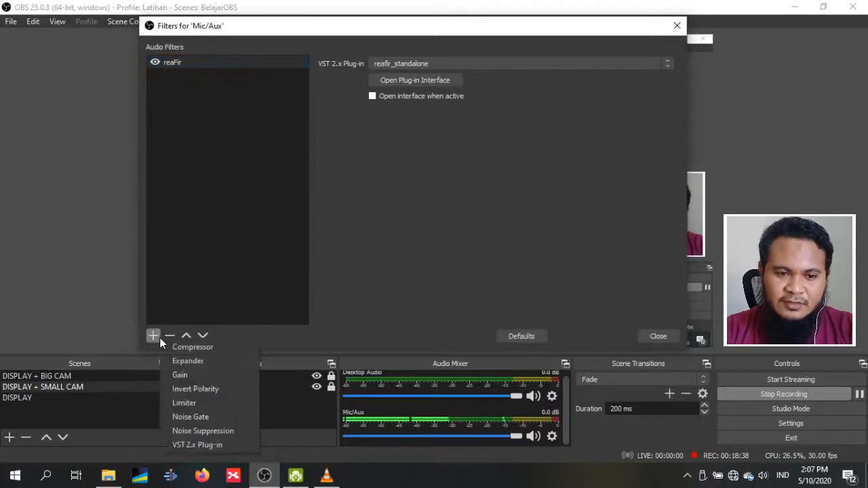
left_click(185, 380)
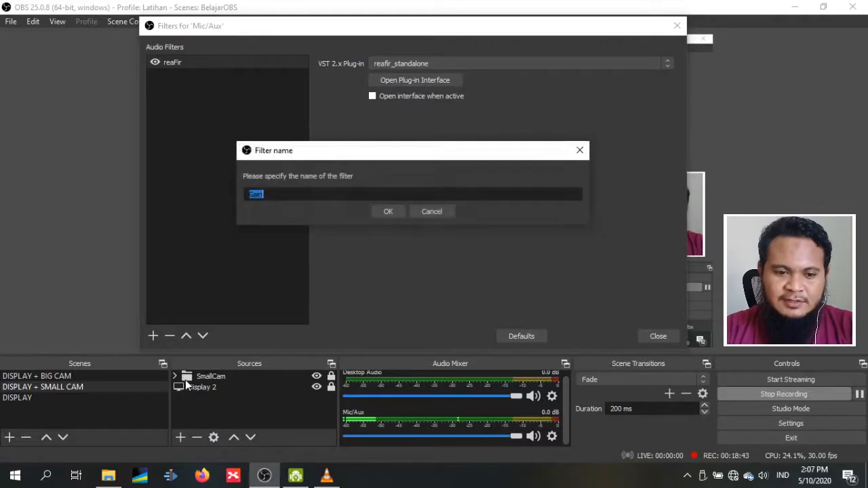
left_click(389, 212)
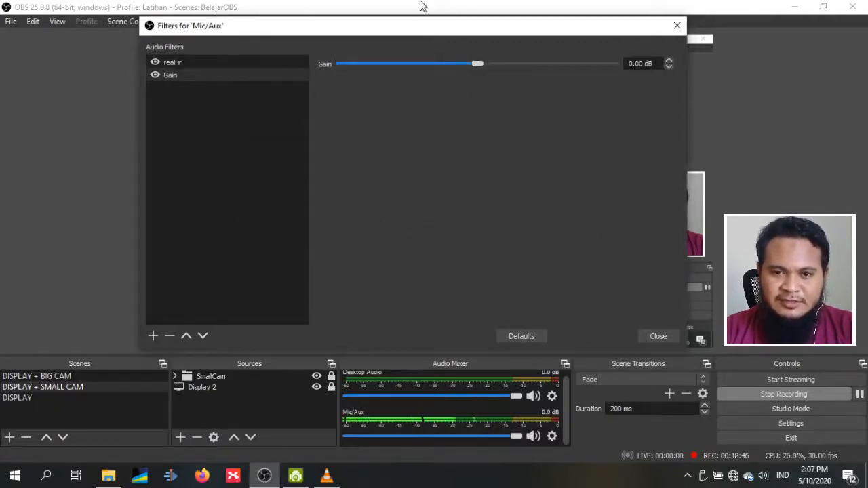
left_click_drag(413, 21, 395, 46)
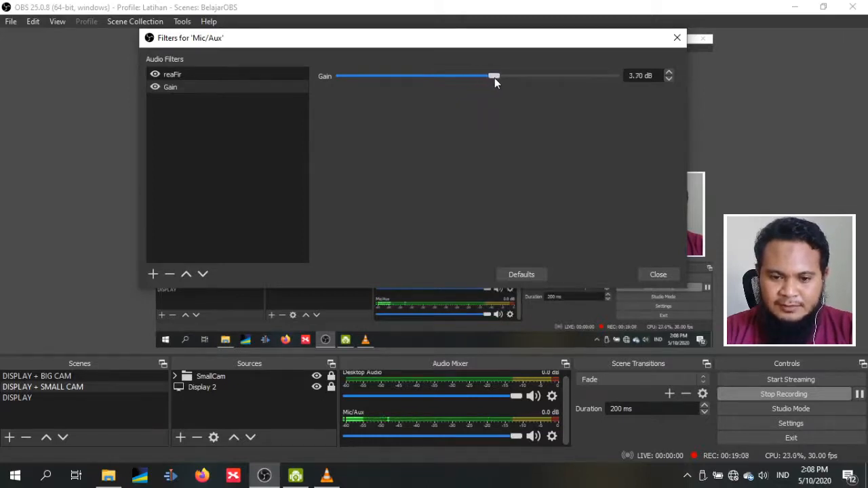
Raise the Gain filter's level and fine-tune it down to 14.00 dB.
left_click_drag(495, 78, 549, 79)
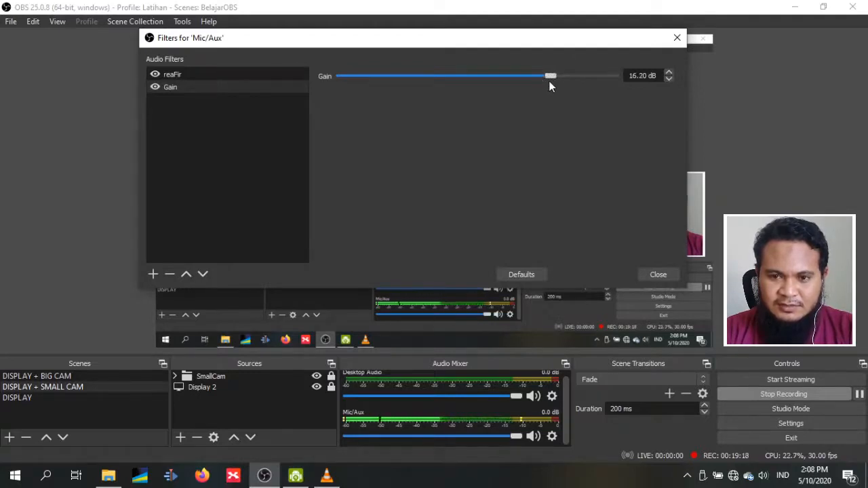
left_click_drag(550, 77, 547, 76)
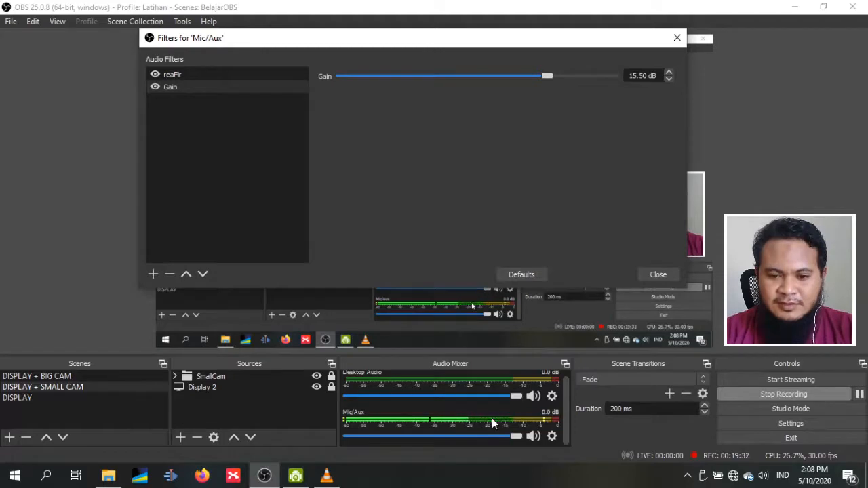
left_click(669, 78)
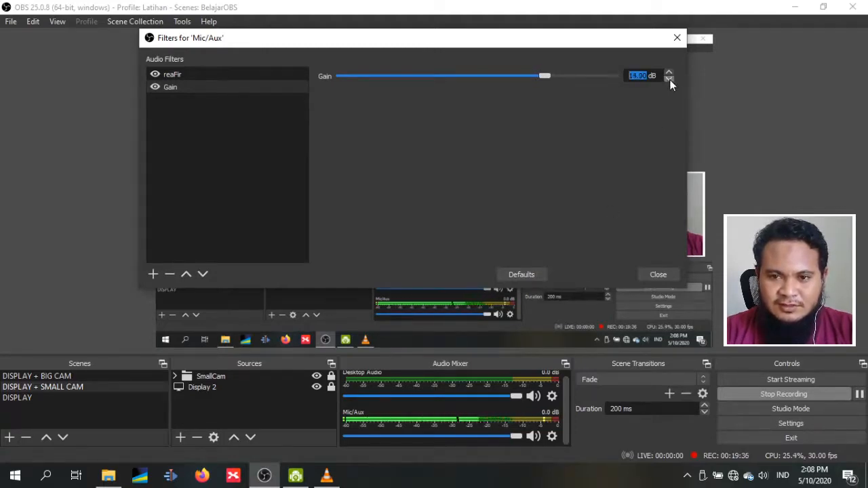
left_click(670, 79)
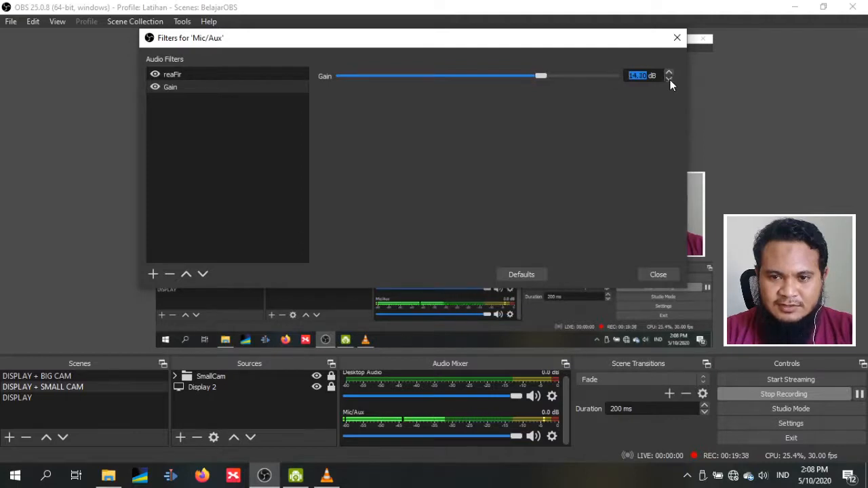
left_click(669, 80)
left_click(669, 79)
left_click(668, 80)
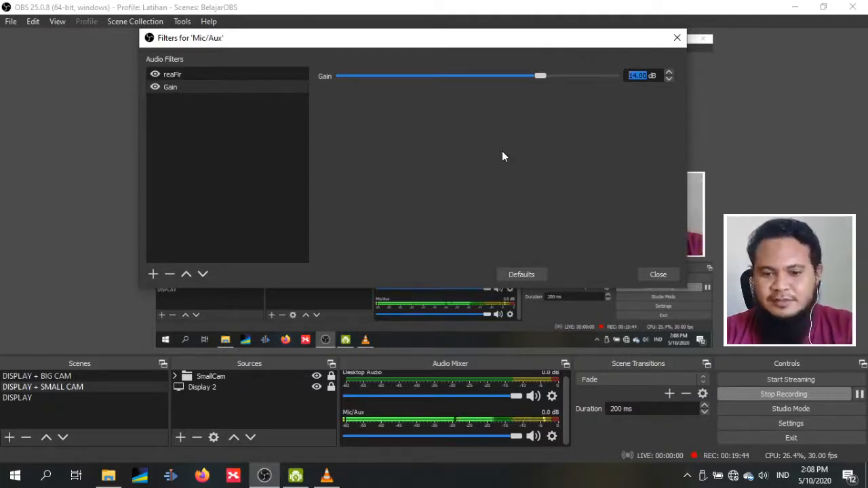
Open the reaFir filter's plug-in interface, move it fully into view and set its mode to Subtract.
left_click(249, 76)
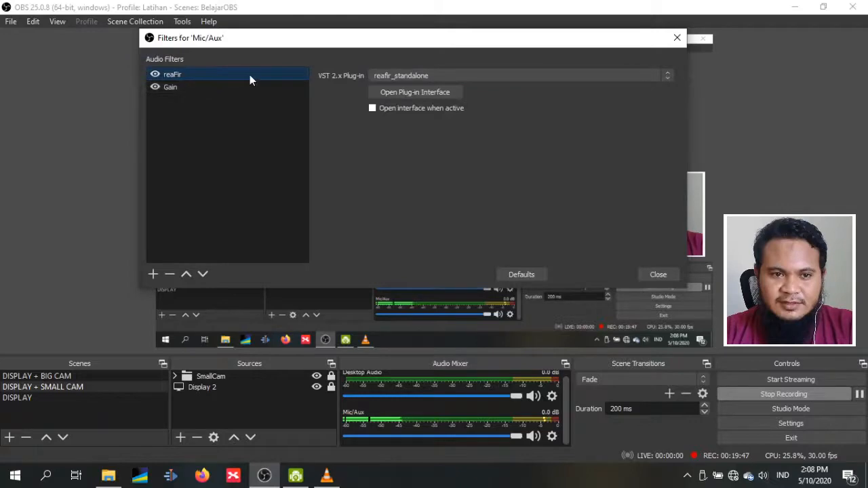
left_click(425, 95)
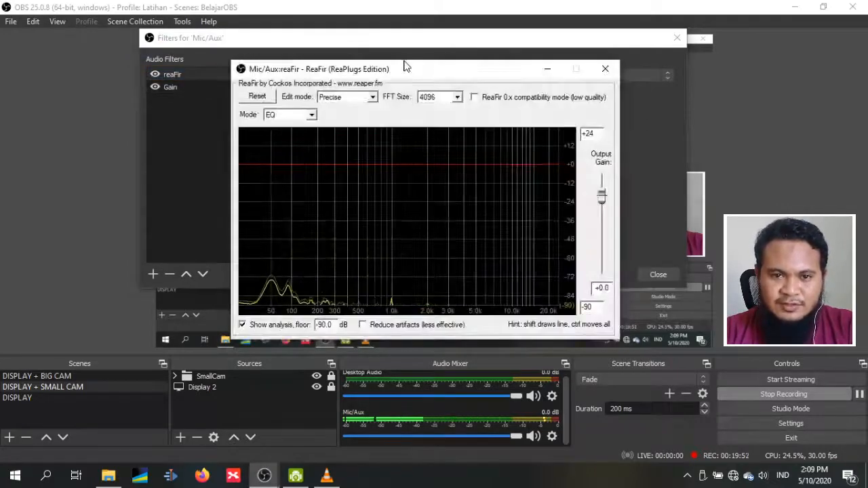
left_click_drag(404, 72, 401, 51)
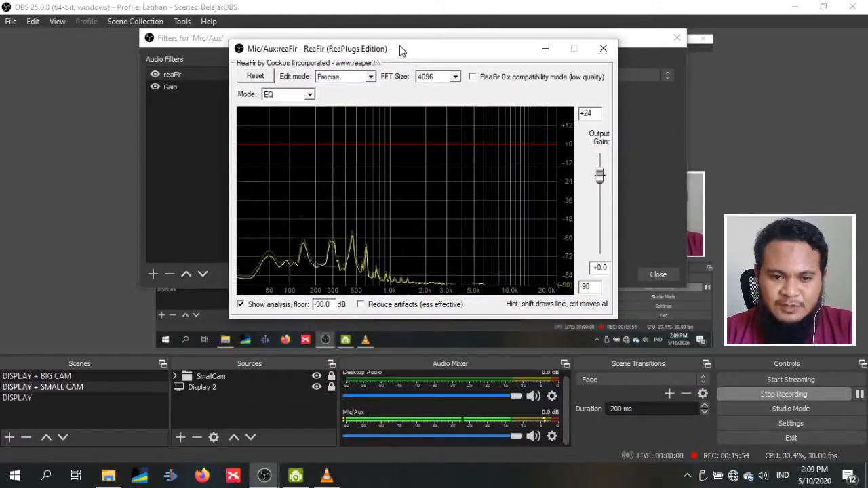
left_click_drag(383, 52, 386, 41)
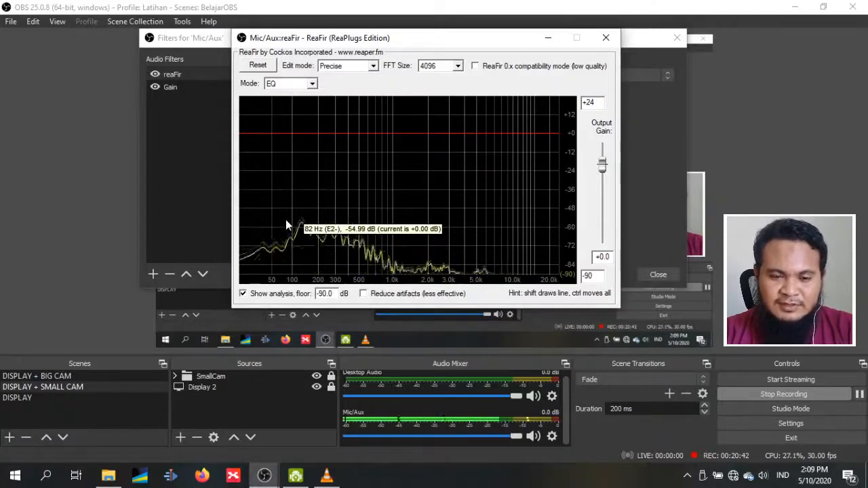
left_click(312, 84)
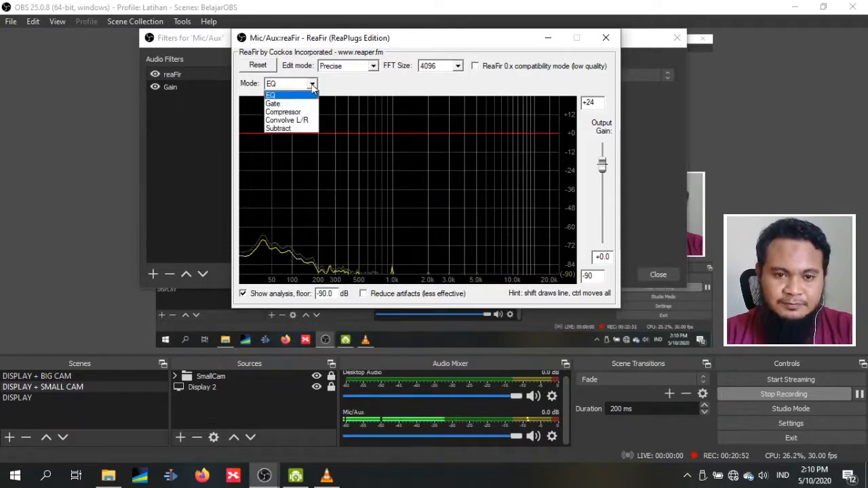
left_click(312, 84)
left_click(313, 84)
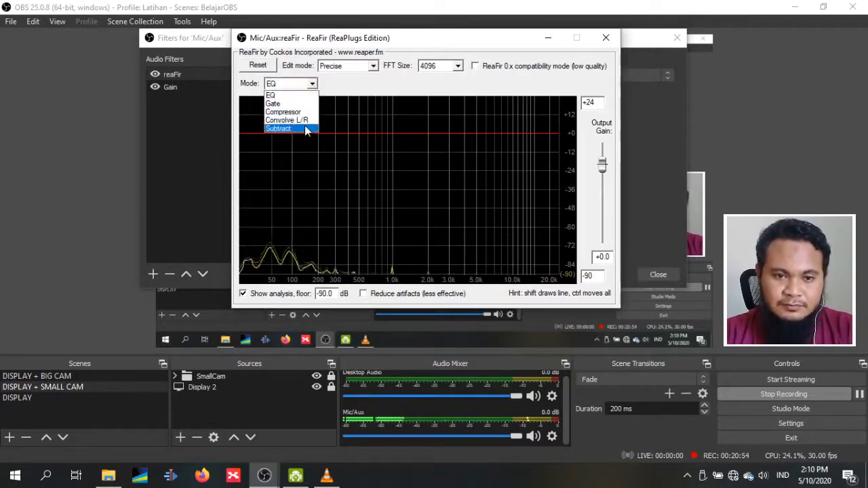
left_click(304, 126)
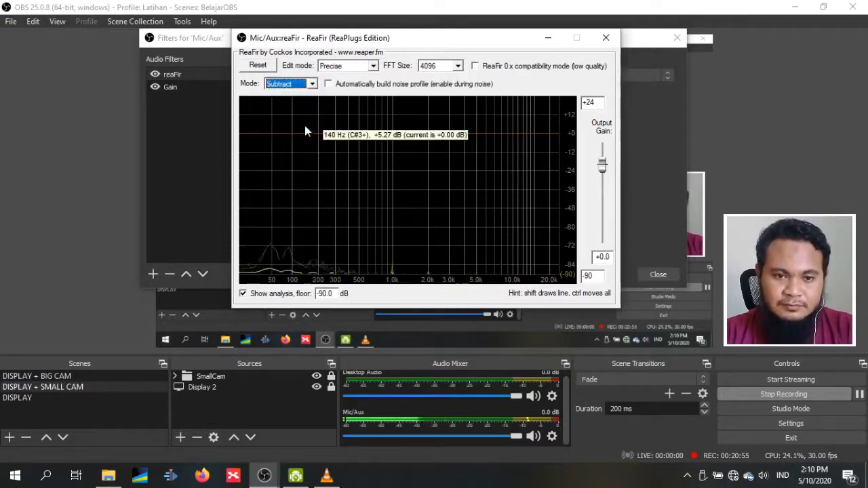
Automatically build the noise profile for a few seconds of silence, turn the building off and close the ReaFir interface.
left_click(328, 85)
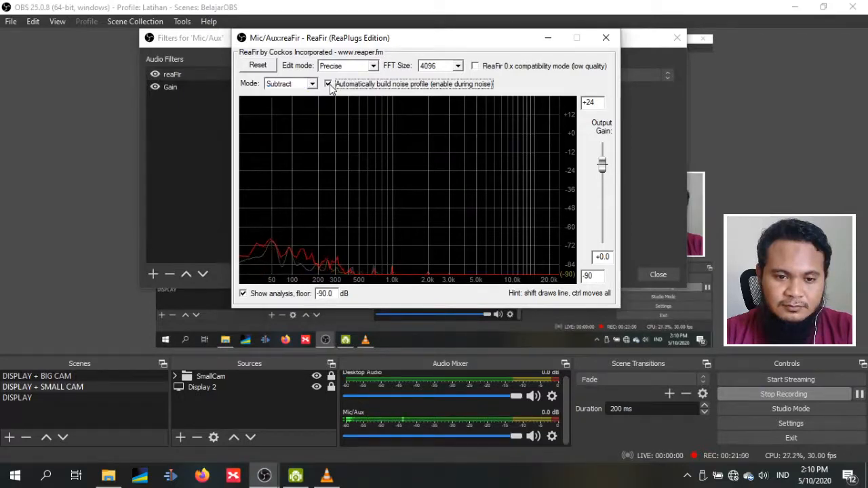
left_click(328, 84)
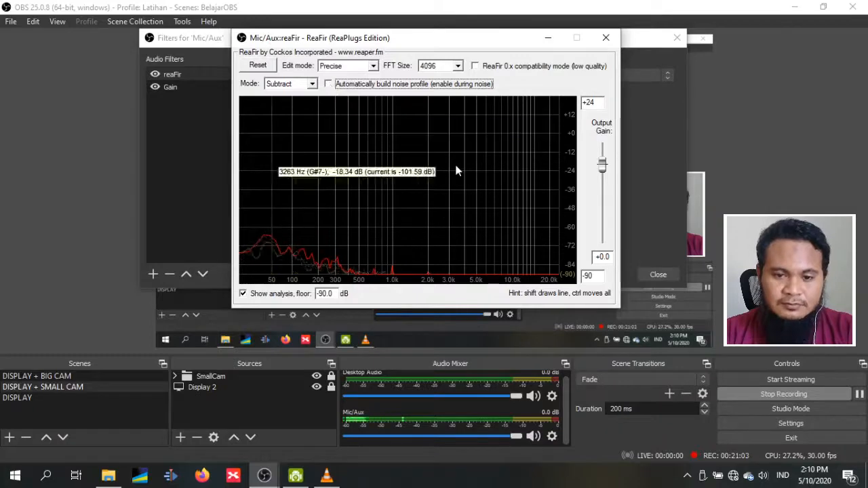
left_click(605, 41)
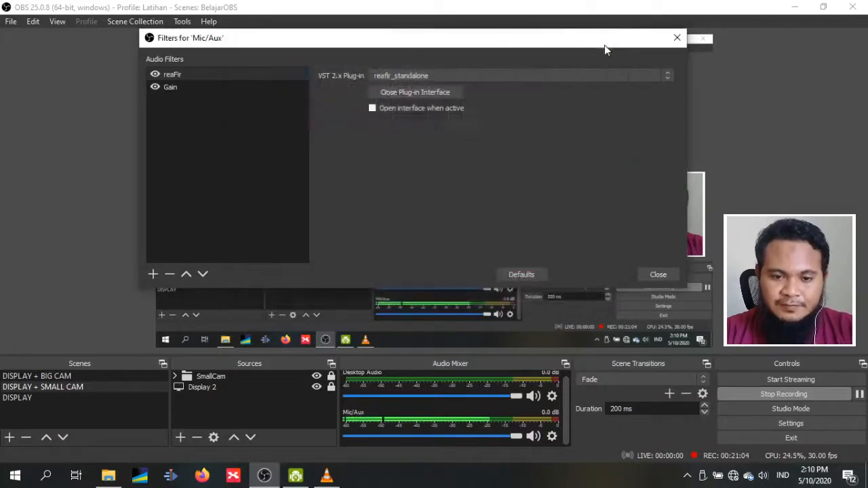
Lower the Gain filter's level to 11.50 dB.
left_click(228, 89)
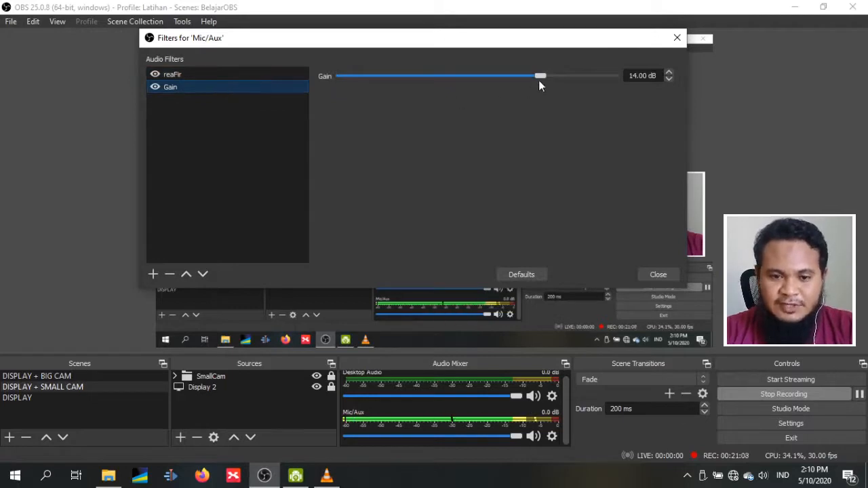
left_click(672, 80)
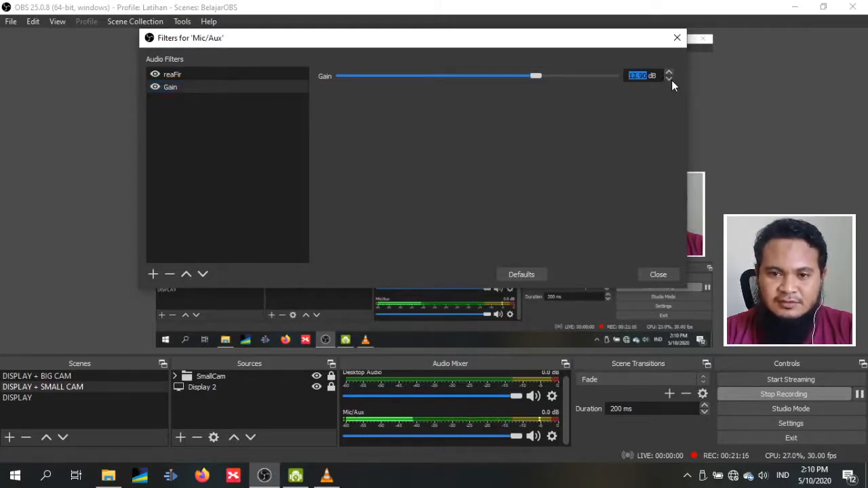
left_click(672, 80)
left_click(672, 80)
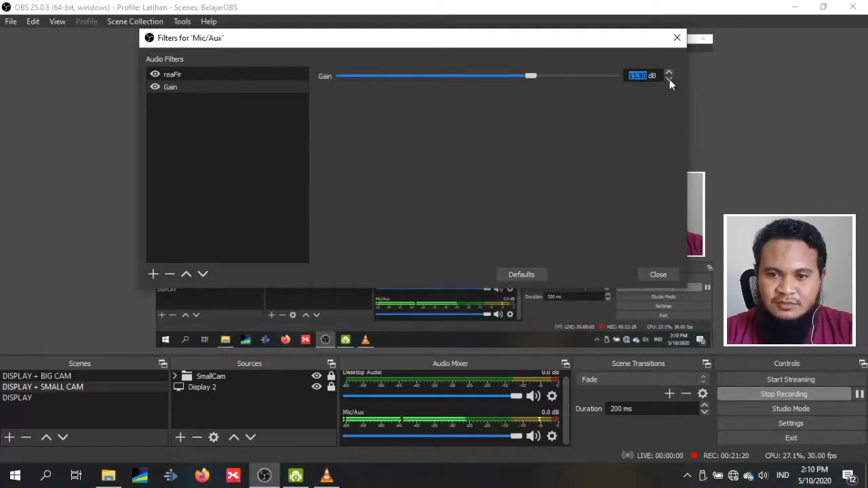
left_click(669, 80)
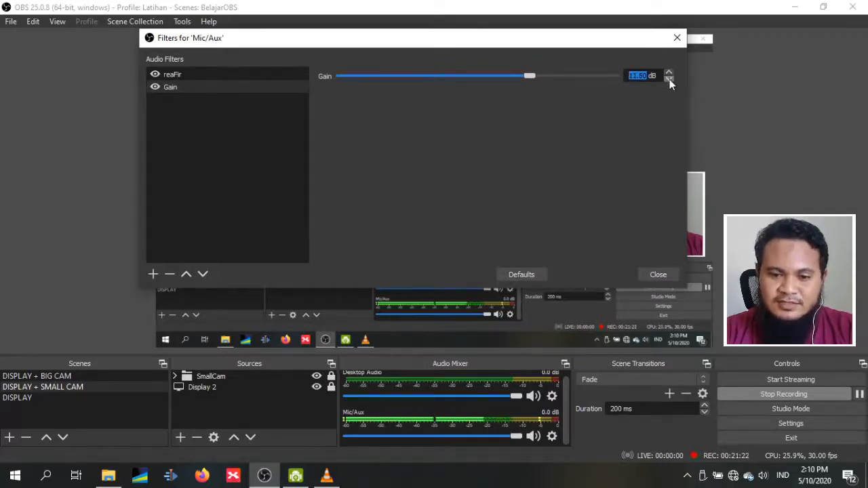
left_click(669, 79)
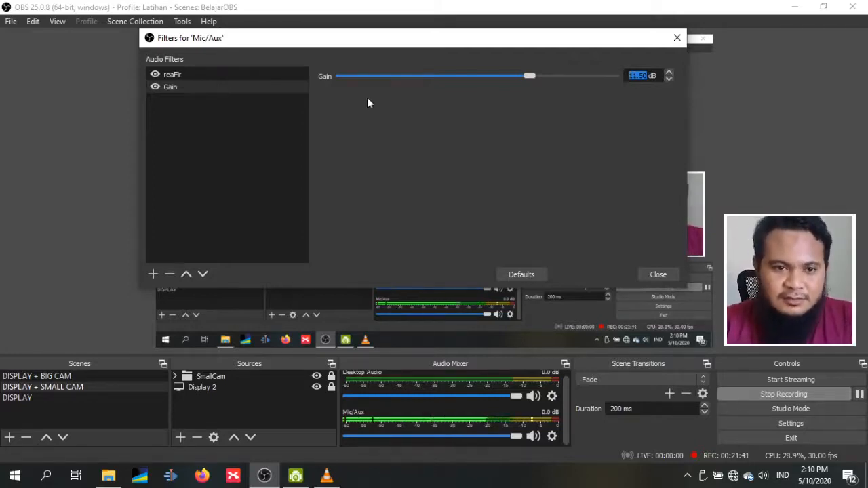
left_click(210, 69)
left_click(213, 86)
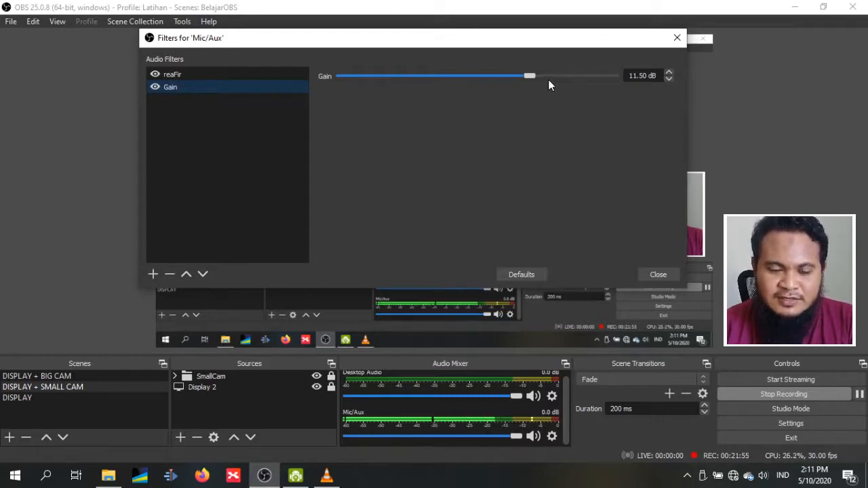
left_click(218, 79)
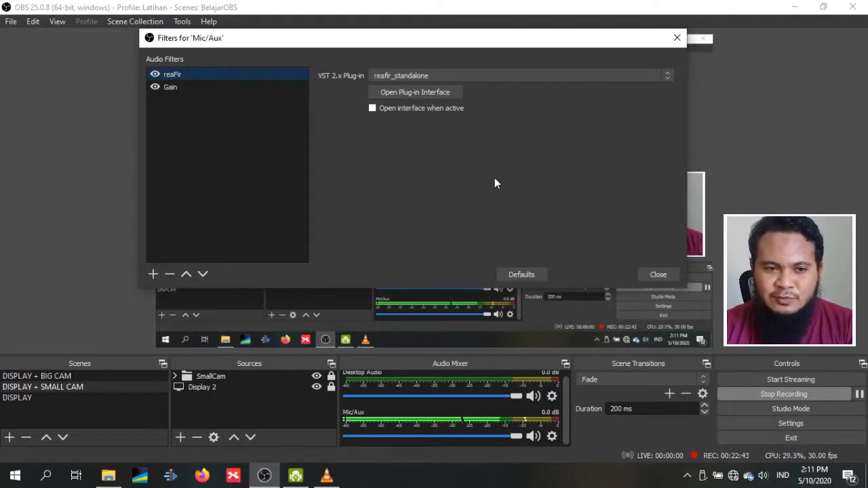
Add a Noise Gate filter to Mic/Aux, keeping the default filter name.
left_click(154, 275)
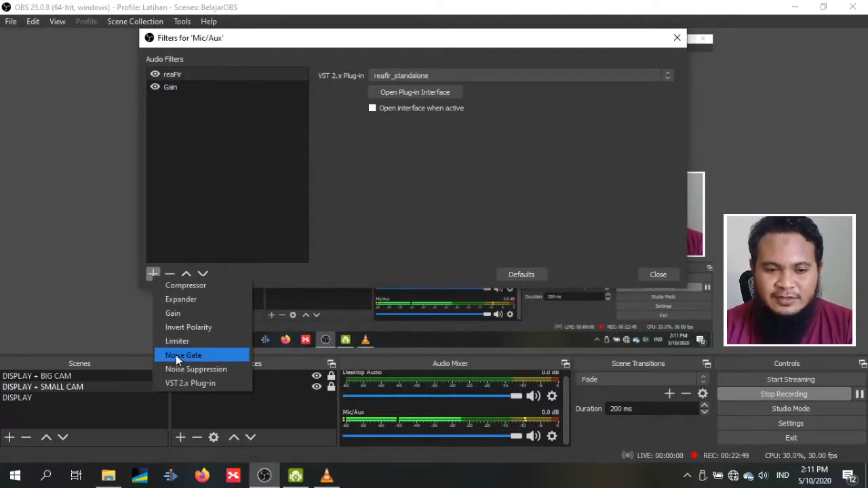
left_click(222, 358)
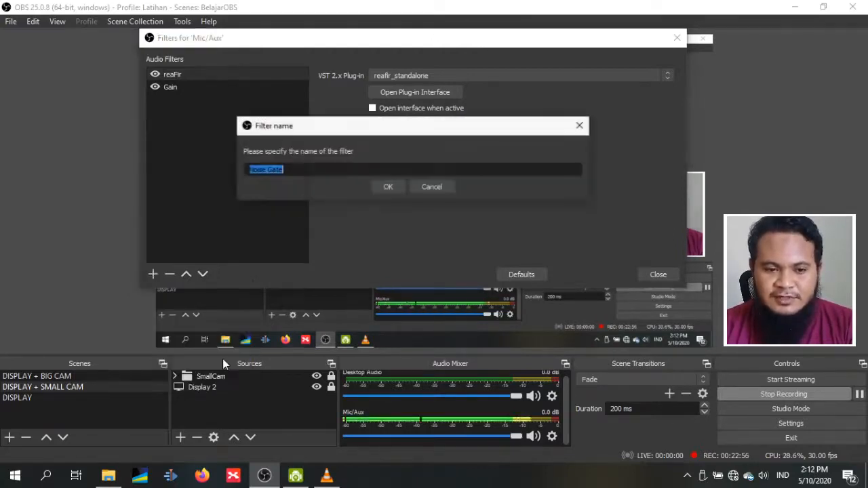
left_click(387, 188)
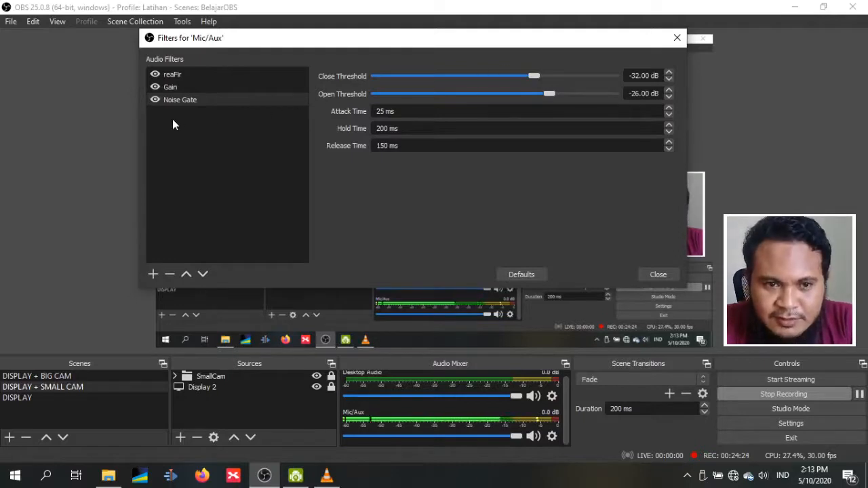
Disable the Noise Gate filter, move it above Gain in the filter order, and show its settings.
left_click(155, 100)
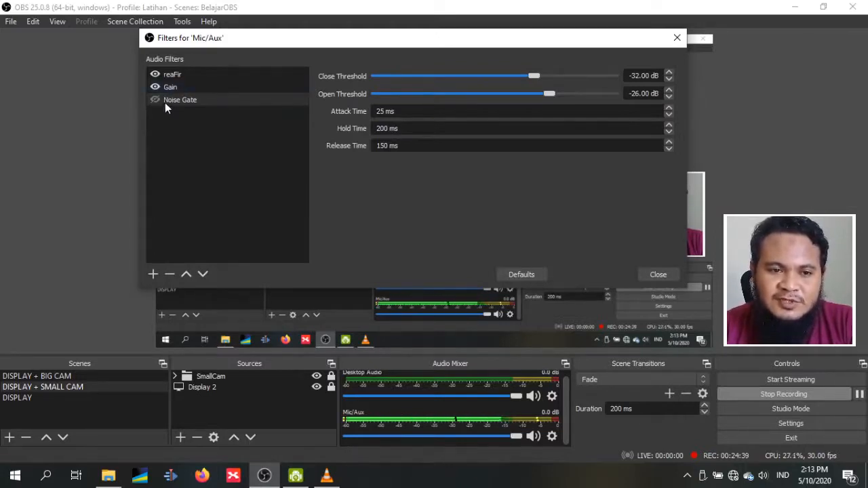
left_click(186, 275)
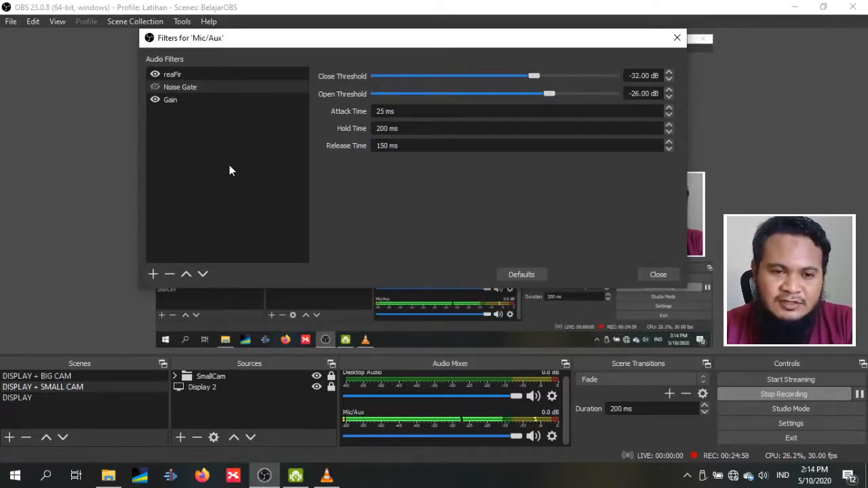
left_click(180, 104)
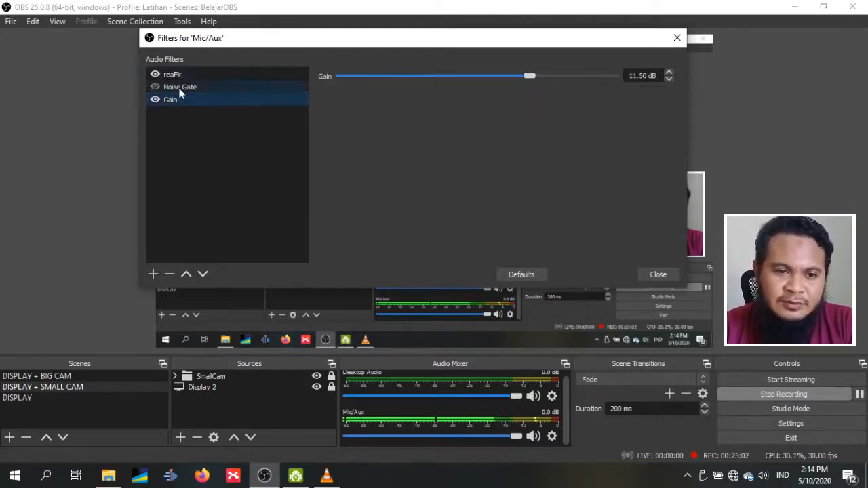
left_click(180, 88)
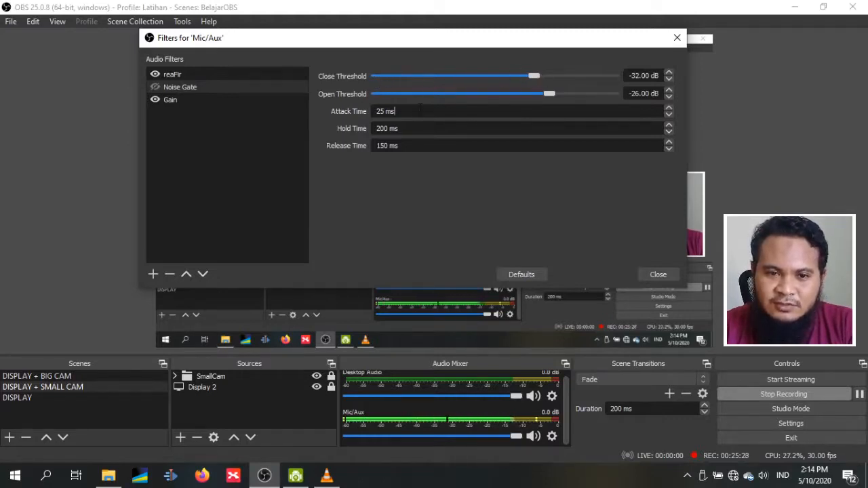
Examine the Noise Gate's attack, hold and release times and its thresholds, briefly enabling the filter to hear its effect.
left_click_drag(396, 111, 375, 146)
left_click_drag(373, 111, 404, 108)
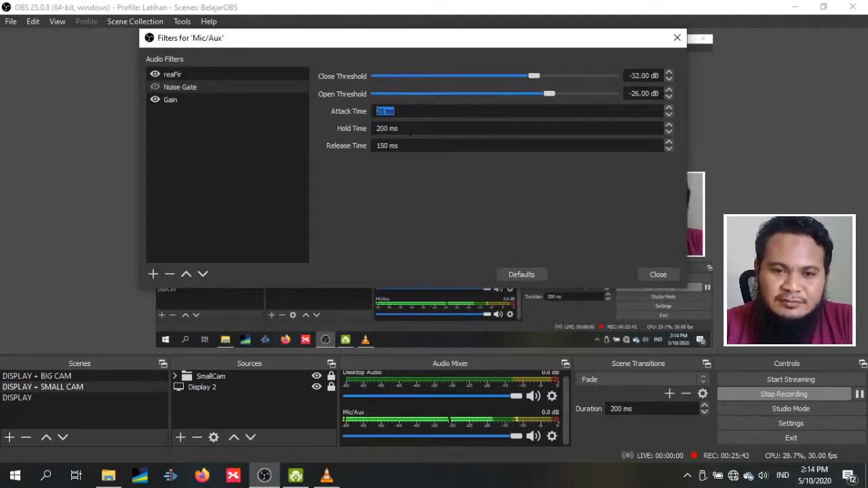
left_click(415, 147)
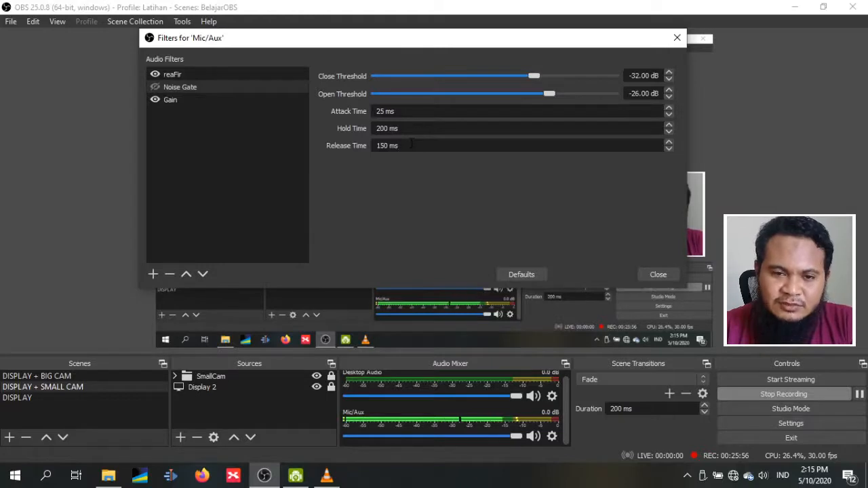
left_click(426, 114)
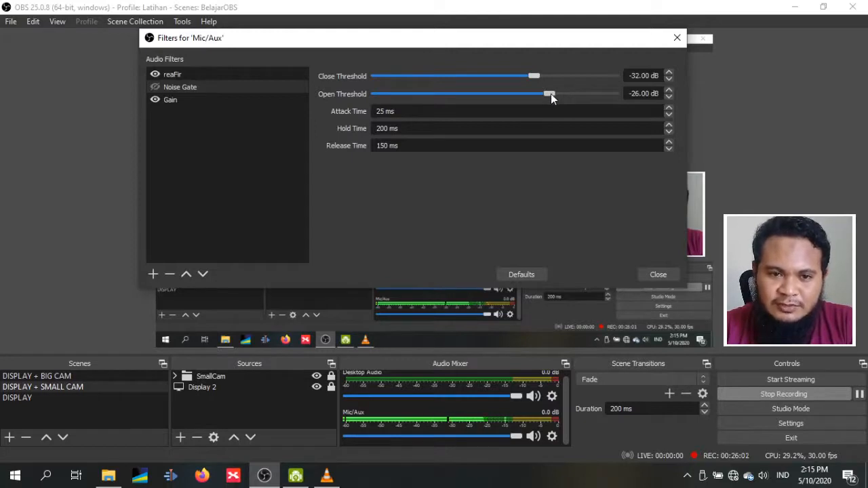
left_click(156, 87)
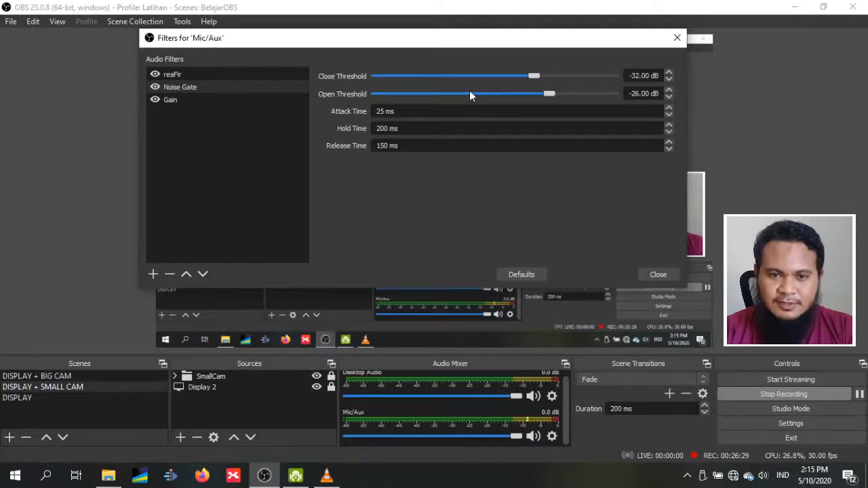
left_click(155, 86)
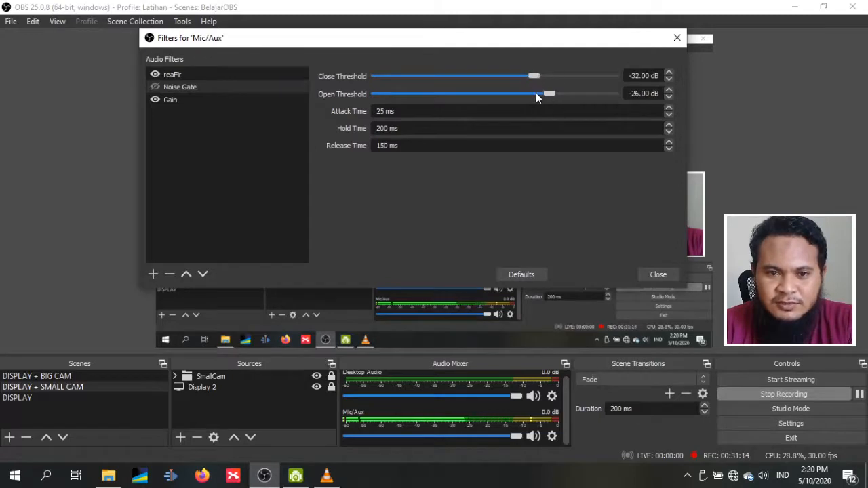
left_click_drag(433, 115, 335, 133)
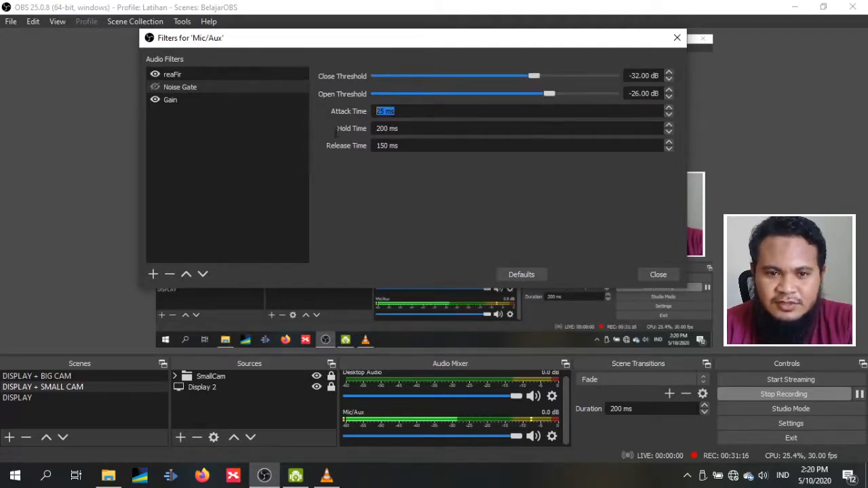
key("Tab")
key("Tab")
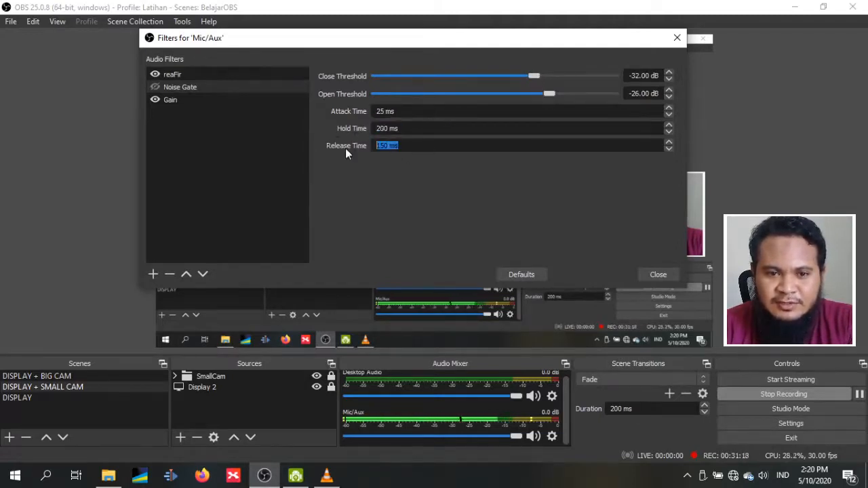
left_click_drag(417, 148, 381, 149)
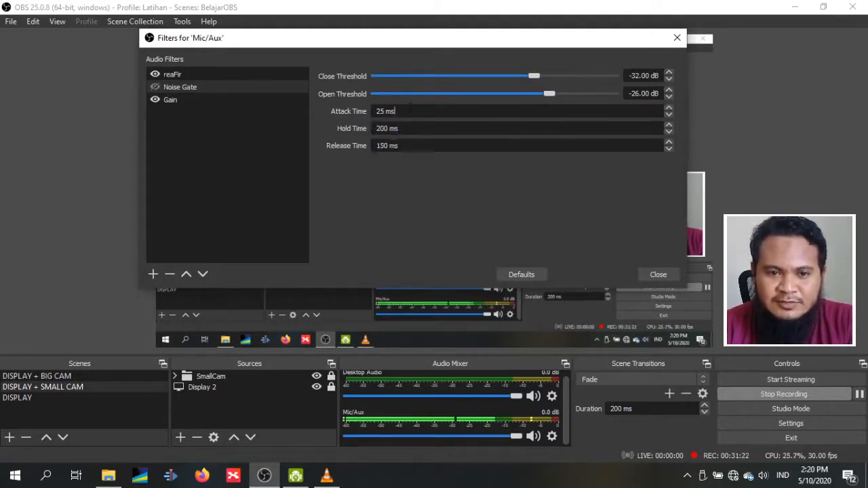
left_click_drag(394, 111, 379, 112)
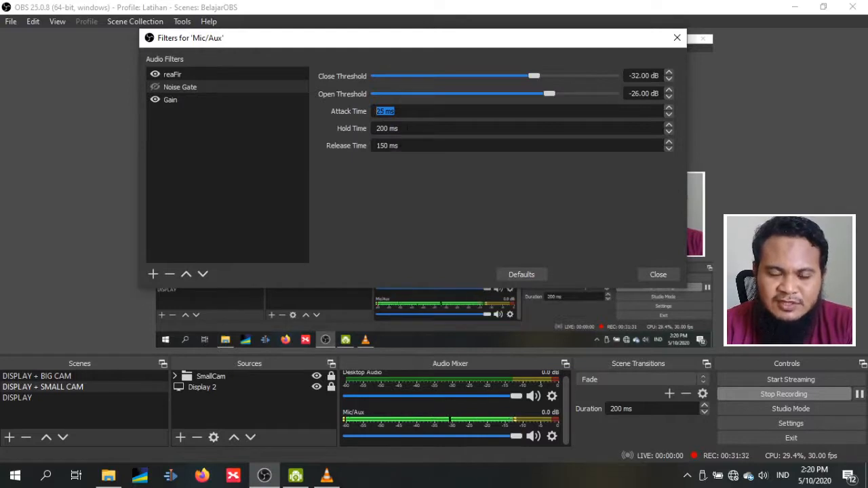
left_click(407, 129)
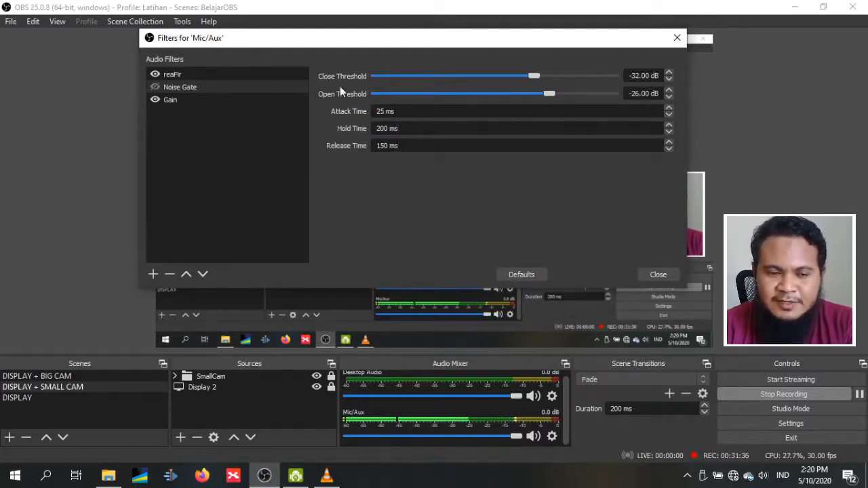
key("Tab")
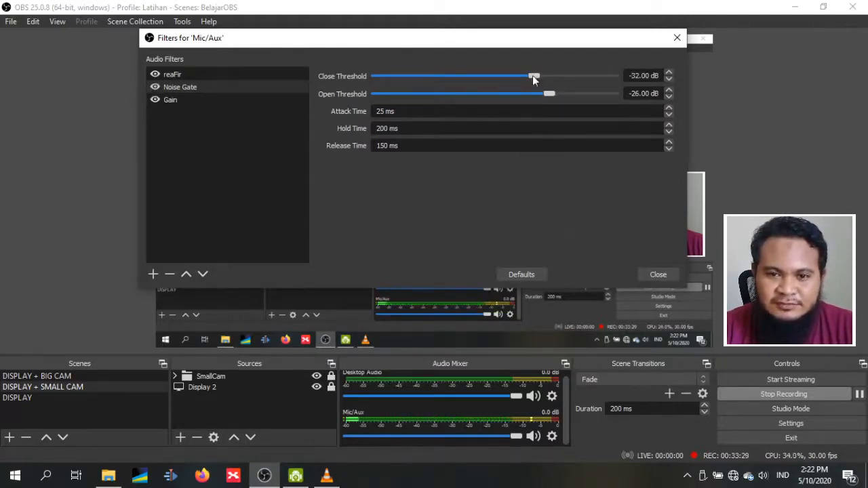
Lower the Noise Gate's Close Threshold and Open Threshold to -96.00 dB.
left_click_drag(533, 75, 322, 107)
left_click_drag(555, 96, 326, 110)
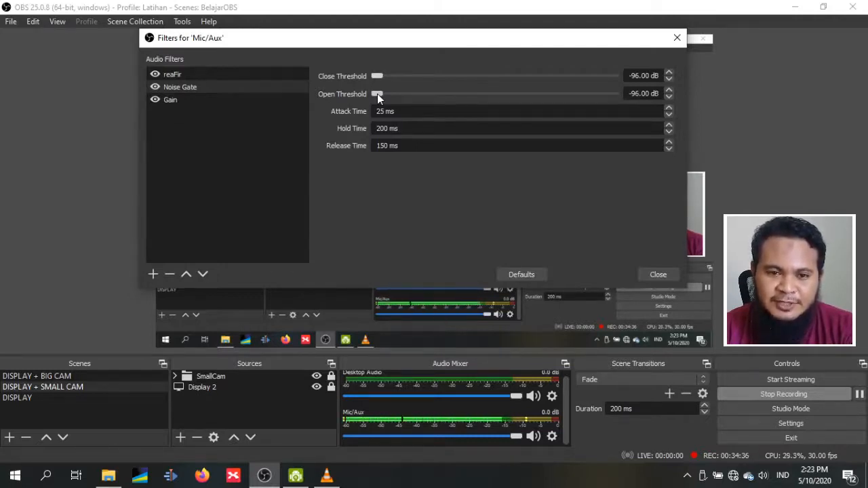
left_click(406, 420)
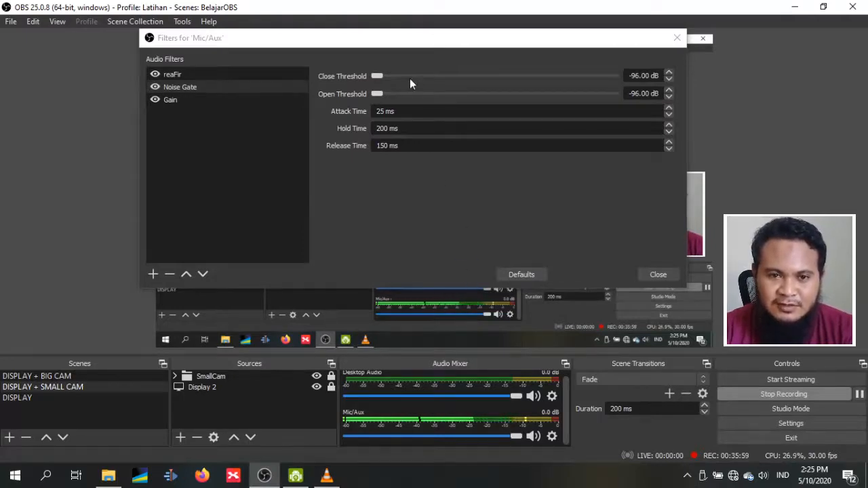
Set the Noise Gate's Close Threshold to -36.00 dB and raise its Open Threshold to -33.00 dB.
double_click(634, 75)
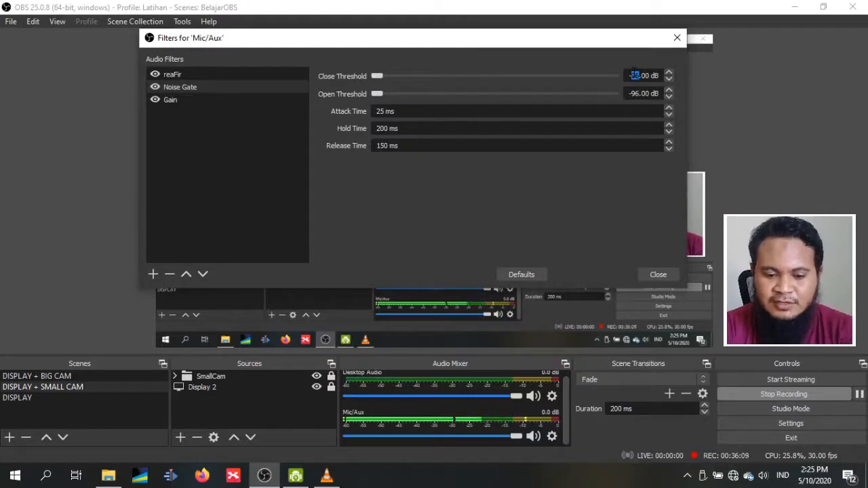
type("25")
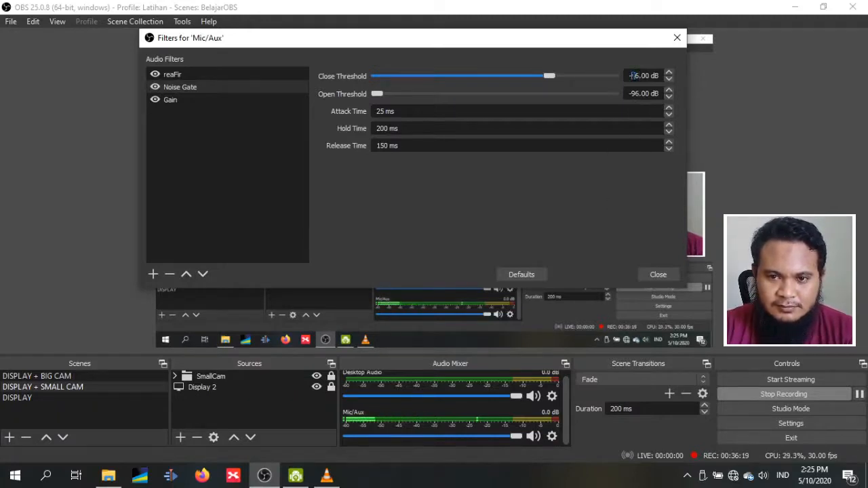
double_click(633, 75)
type("36")
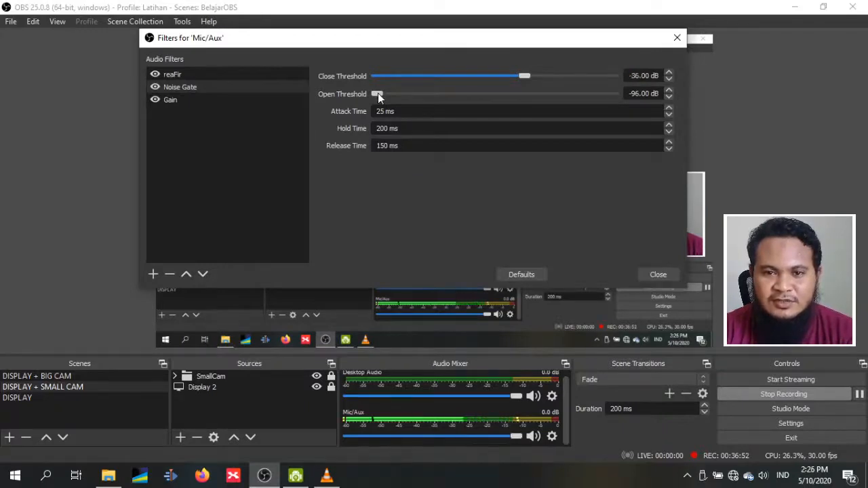
left_click_drag(378, 95, 535, 98)
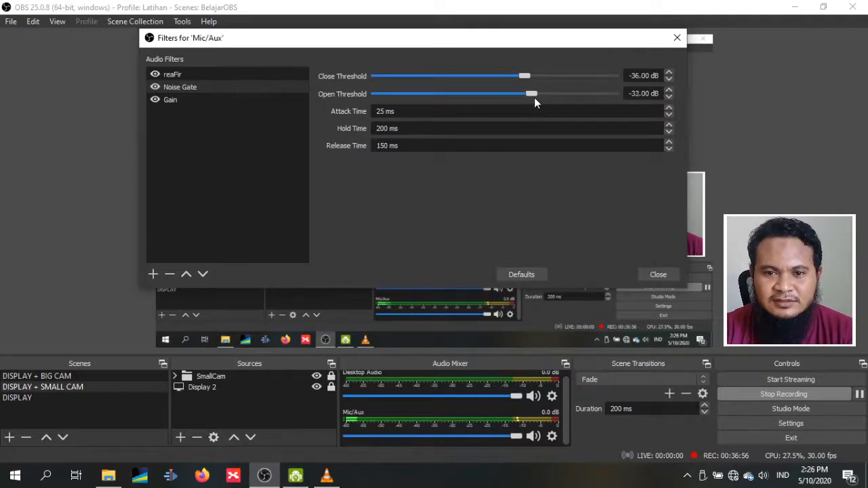